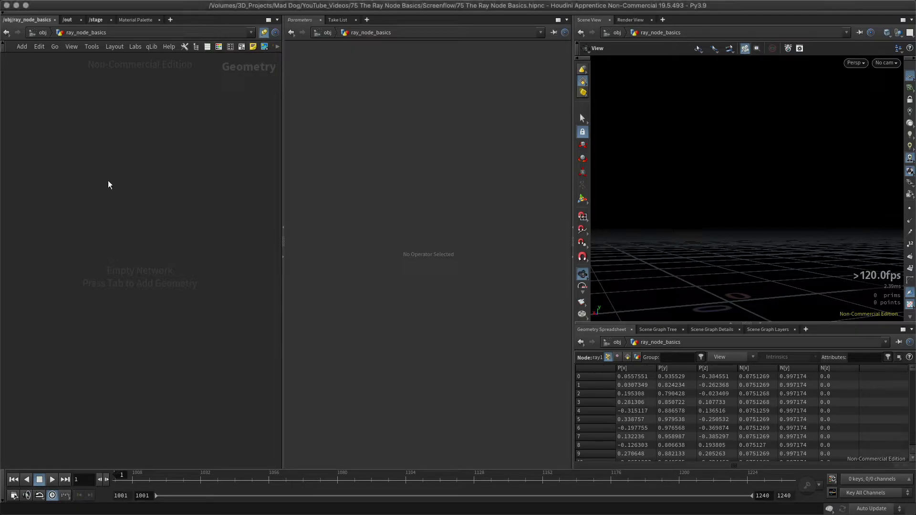
Add a Grid node to the empty geometry network
{"action": "key", "text": "Tab"}
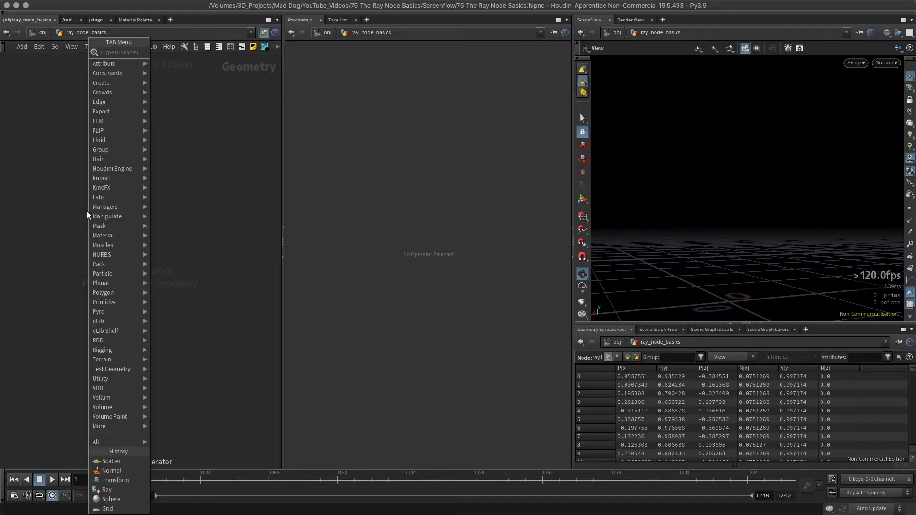
{"action": "type", "text": "grid"}
{"action": "key", "text": "Return"}
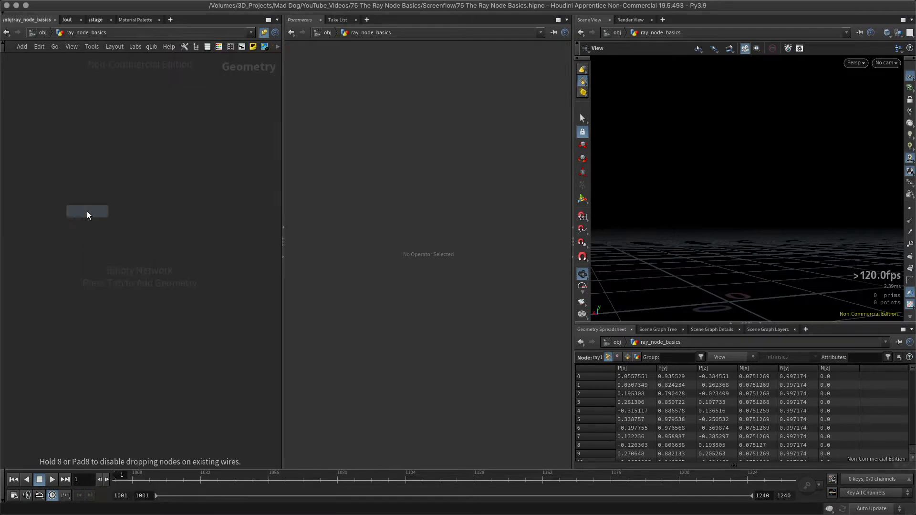
{"action": "left_click", "coordinate": [87, 213]}
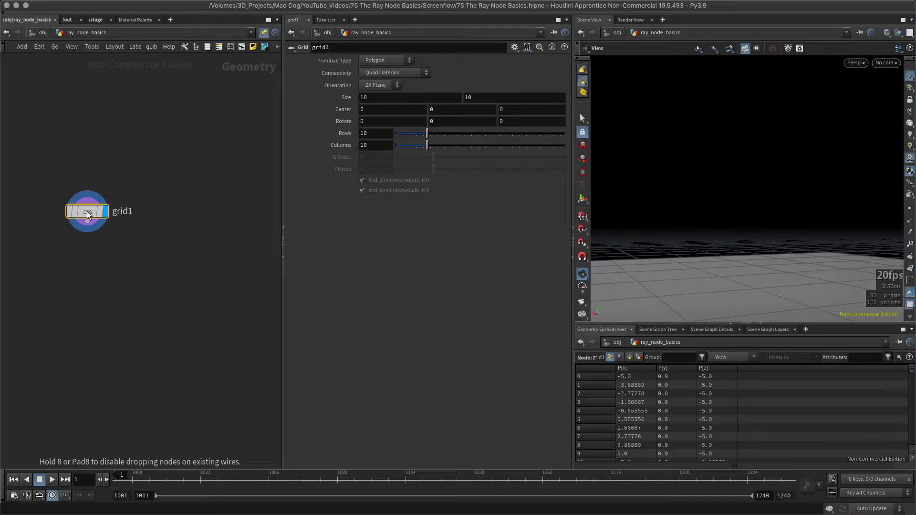
Set the grid's size to 2 by 2, with 50 rows and 50 columns
{"action": "left_click_drag", "start_coordinate": [794, 253], "coordinate": [666, 249]}
{"action": "left_click", "coordinate": [362, 99]}
{"action": "type", "text": "2"}
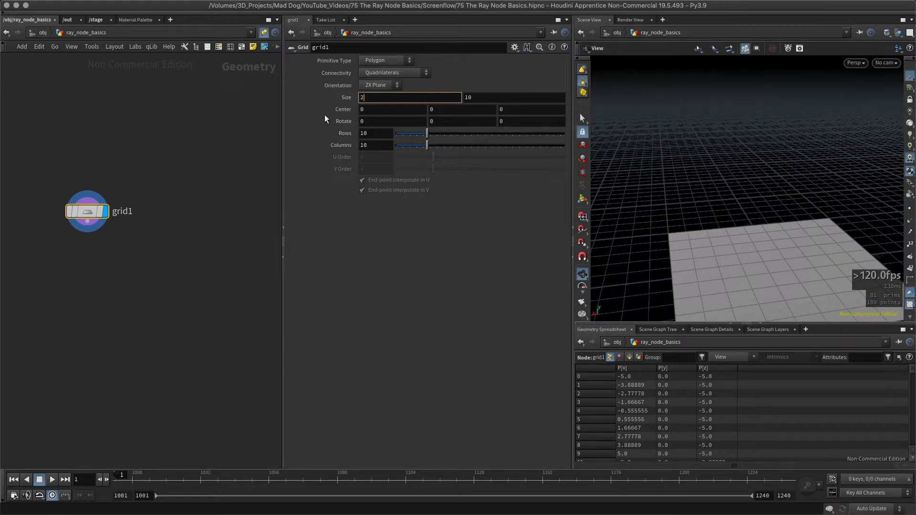
{"action": "key", "text": "Tab"}
{"action": "type", "text": "2"}
{"action": "key", "text": "Return"}
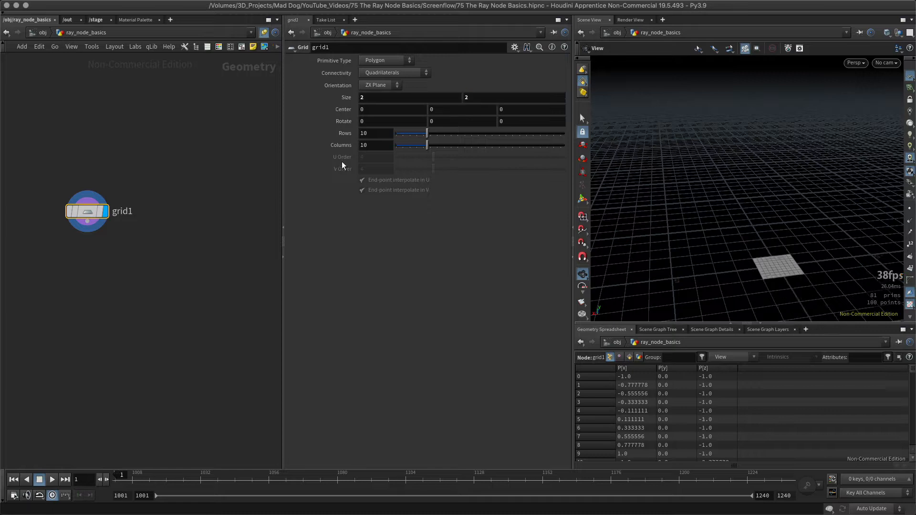
{"action": "left_click_drag", "start_coordinate": [427, 133], "coordinate": [594, 124]}
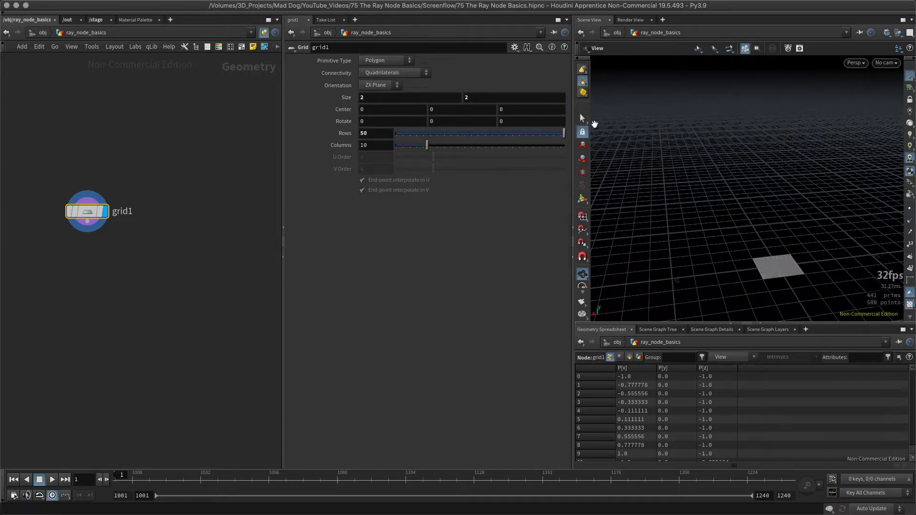
{"action": "left_click_drag", "start_coordinate": [427, 145], "coordinate": [611, 129]}
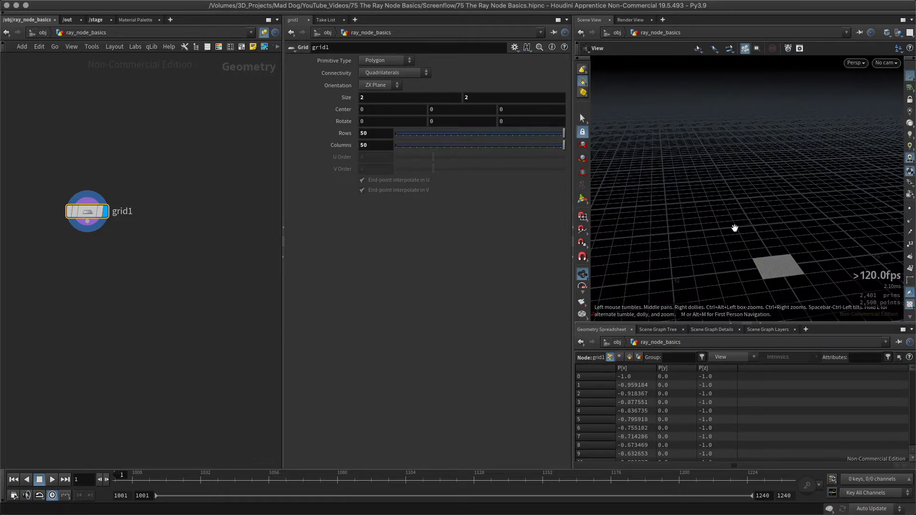
Add a Sphere node beside the grid node and show it as a template in the viewport
{"action": "right_click_drag", "start_coordinate": [759, 268], "coordinate": [897, 229]}
{"action": "middle_click_drag", "start_coordinate": [824, 189], "coordinate": [747, 143]}
{"action": "key", "text": "Tab"}
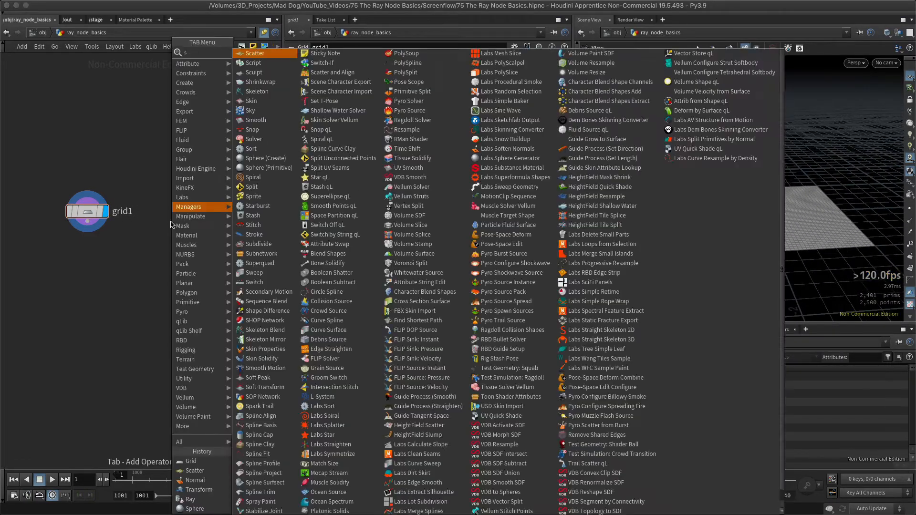
{"action": "type", "text": "sphere"}
{"action": "key", "text": "Return"}
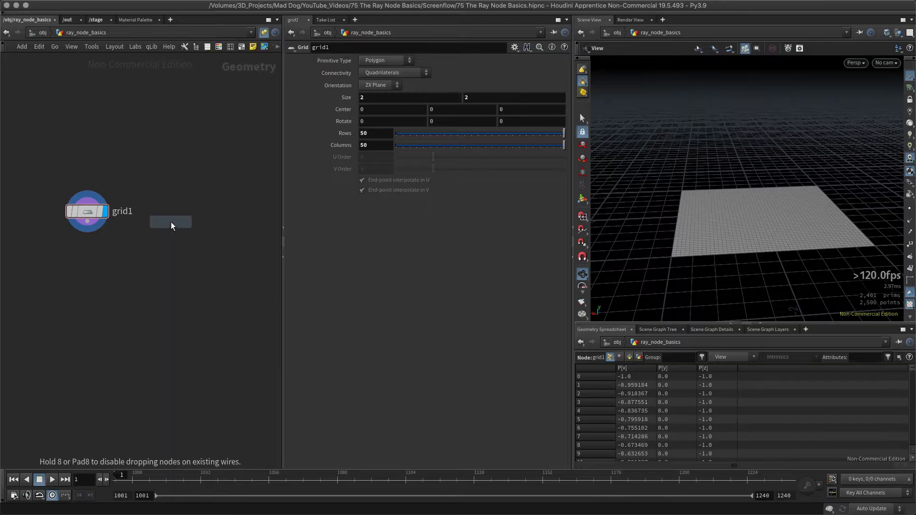
{"action": "left_click", "coordinate": [206, 208]}
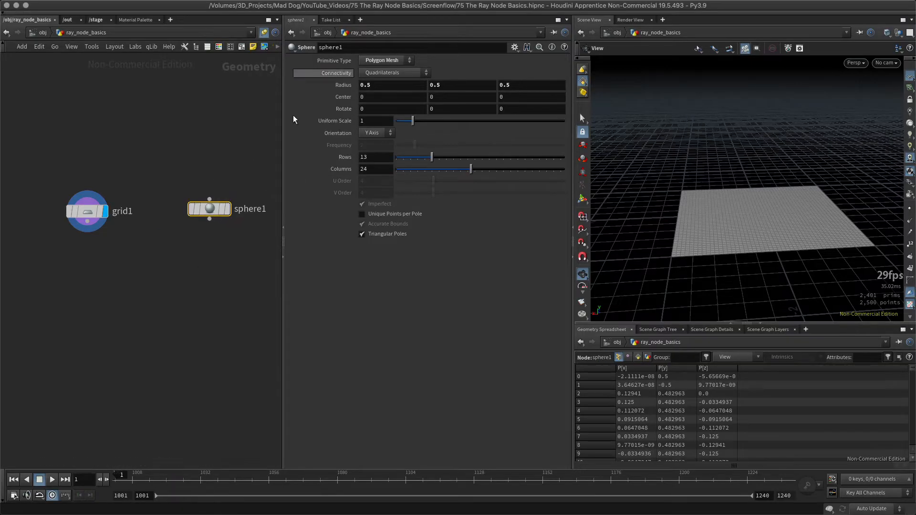
{"action": "left_click", "coordinate": [221, 210]}
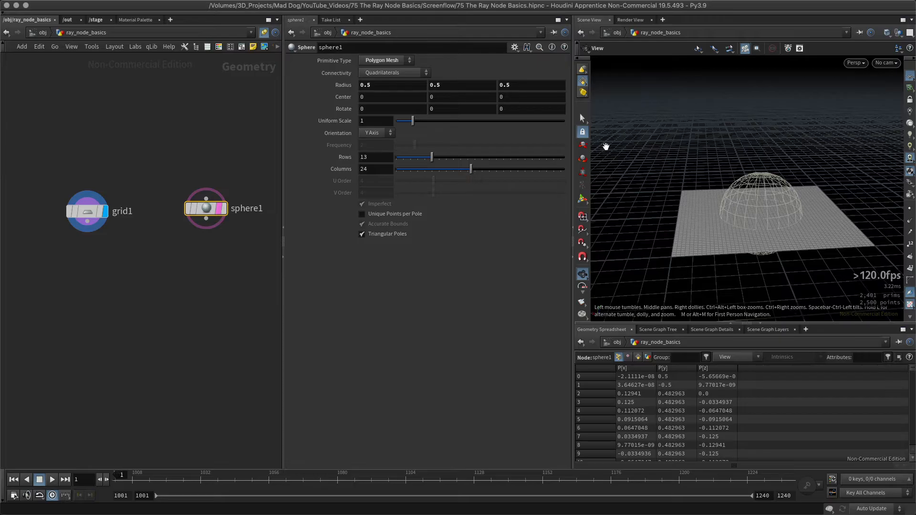
Change the sphere's primitive type to Polygon and set its frequency to 6
{"action": "left_click", "coordinate": [391, 66]}
{"action": "left_click", "coordinate": [382, 78]}
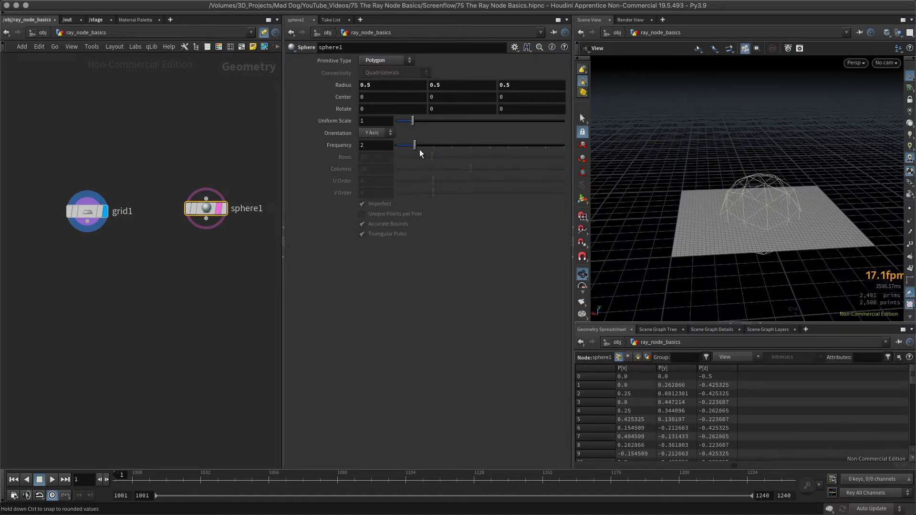
{"action": "left_click_drag", "start_coordinate": [413, 146], "coordinate": [491, 146]}
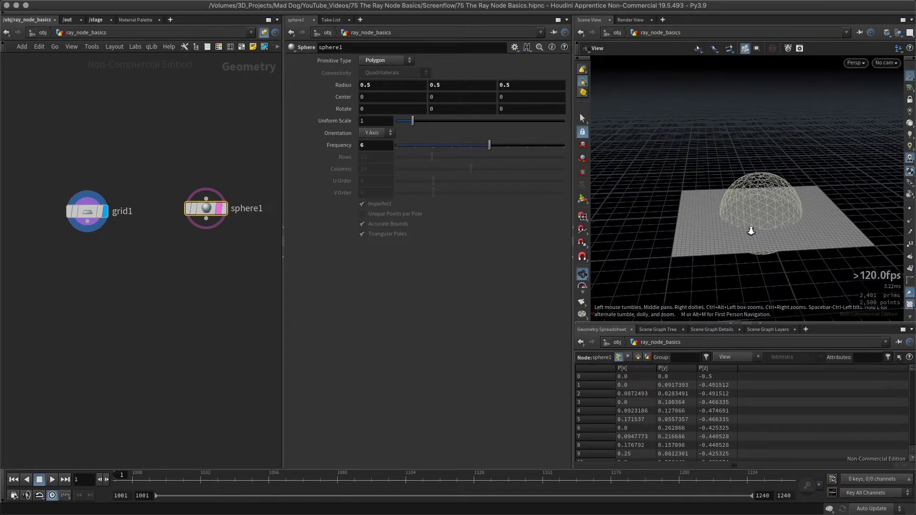
{"action": "left_click_drag", "start_coordinate": [748, 231], "coordinate": [725, 260]}
{"action": "middle_click_drag", "start_coordinate": [764, 246], "coordinate": [800, 240]}
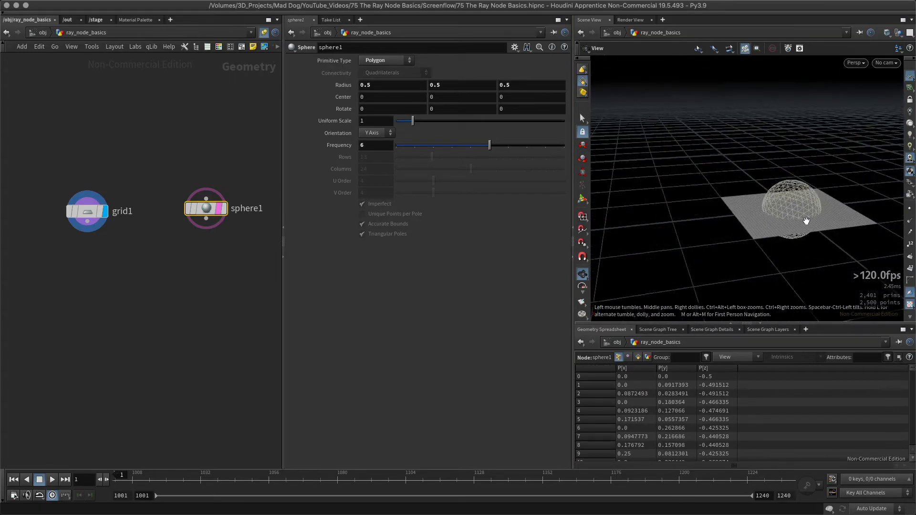
{"action": "left_click_drag", "start_coordinate": [805, 220], "coordinate": [828, 200]}
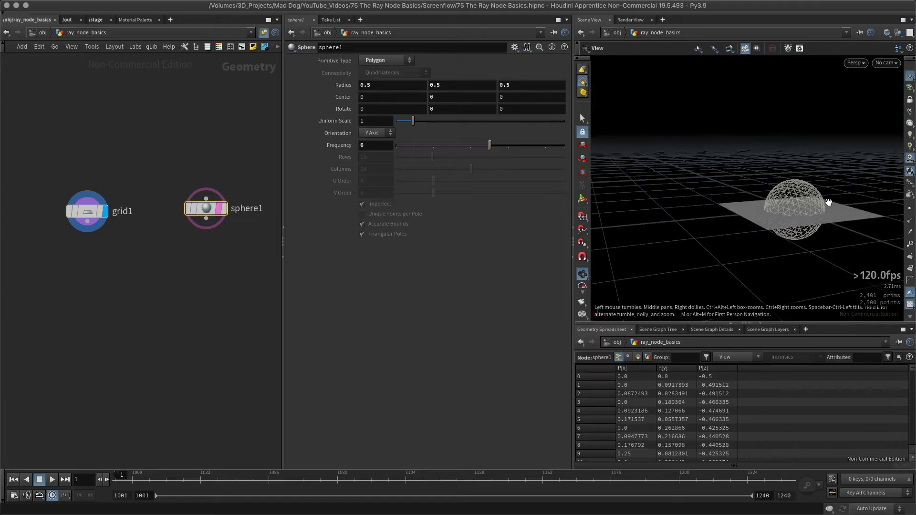
{"action": "middle_click_drag", "start_coordinate": [828, 200], "coordinate": [754, 204]}
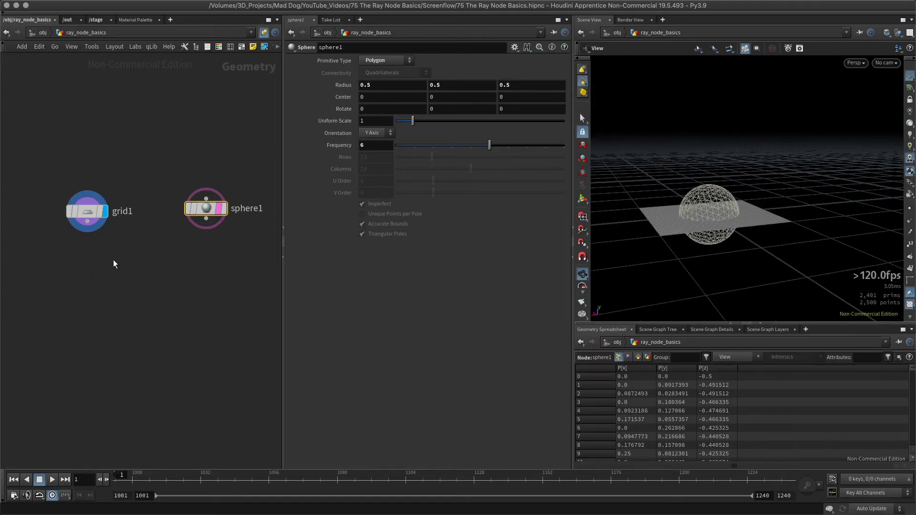
Add a Transform node directly below grid1
{"action": "left_click", "coordinate": [89, 280]}
{"action": "key", "text": "Tab"}
{"action": "type", "text": "trans"}
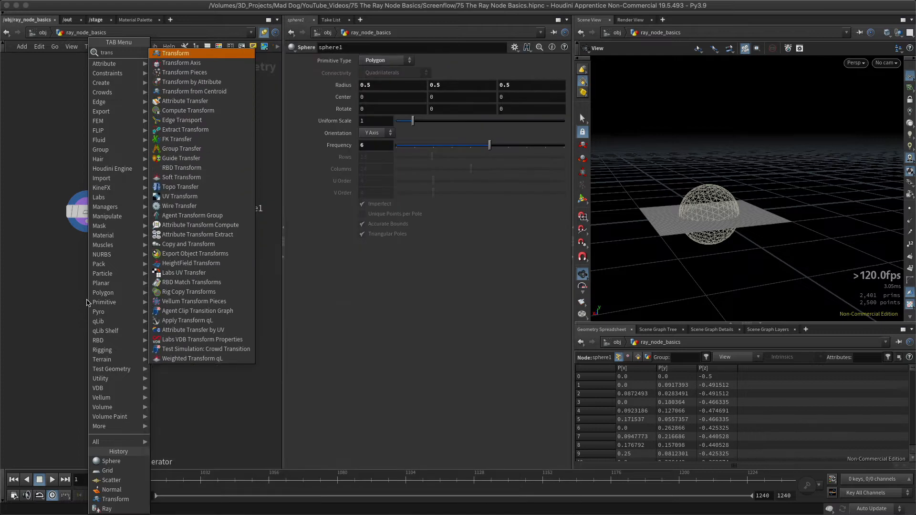
{"action": "key", "text": "Return"}
{"action": "left_click", "coordinate": [88, 266]}
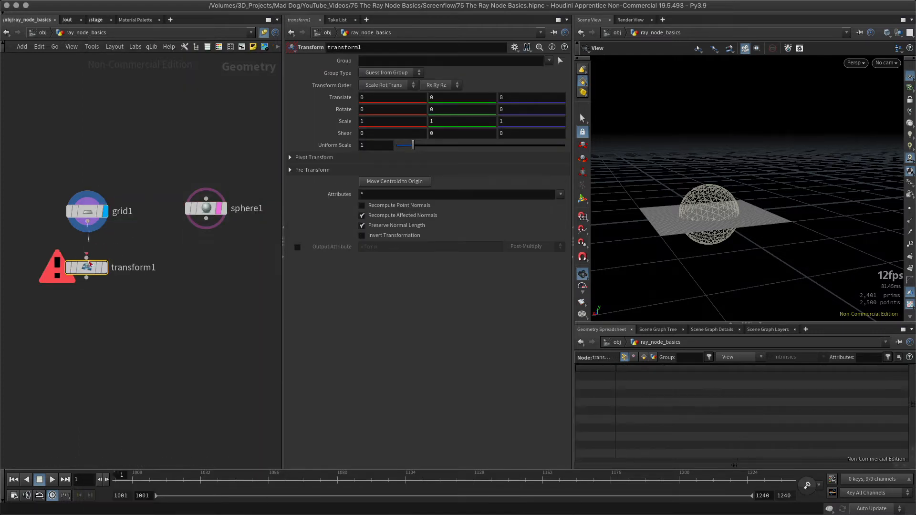
Duplicate the Transform node under sphere1, display the copy, and turn off the sphere's template display
{"action": "left_click_drag", "start_coordinate": [89, 266], "coordinate": [206, 219], "text": "alt"}
{"action": "left_click_drag", "start_coordinate": [213, 267], "coordinate": [206, 267]}
{"action": "left_click", "coordinate": [224, 267]}
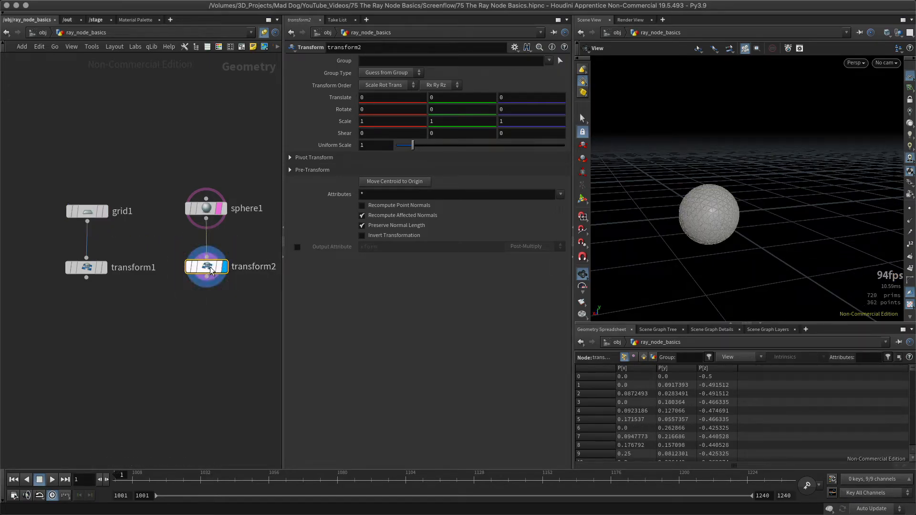
{"action": "left_click", "coordinate": [221, 208]}
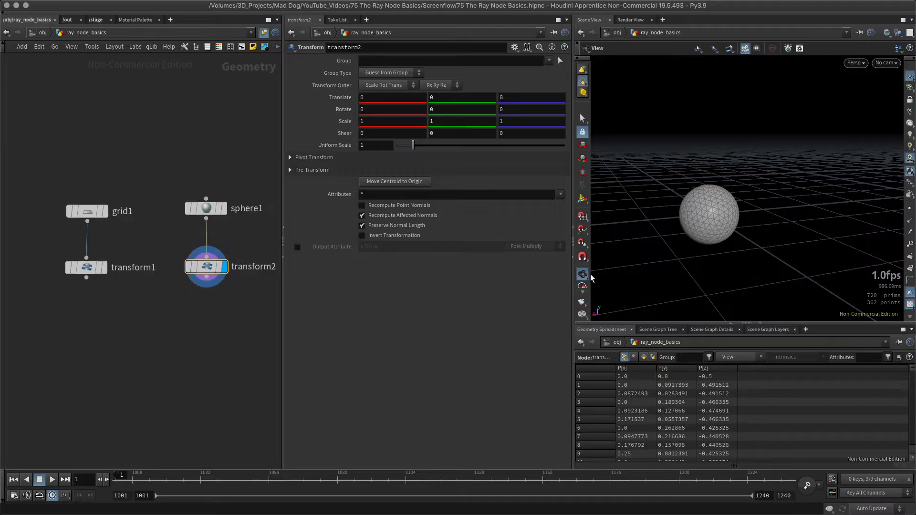
Set the Y translate of the sphere's Transform node to 1
{"action": "left_click_drag", "start_coordinate": [440, 97], "coordinate": [410, 103]}
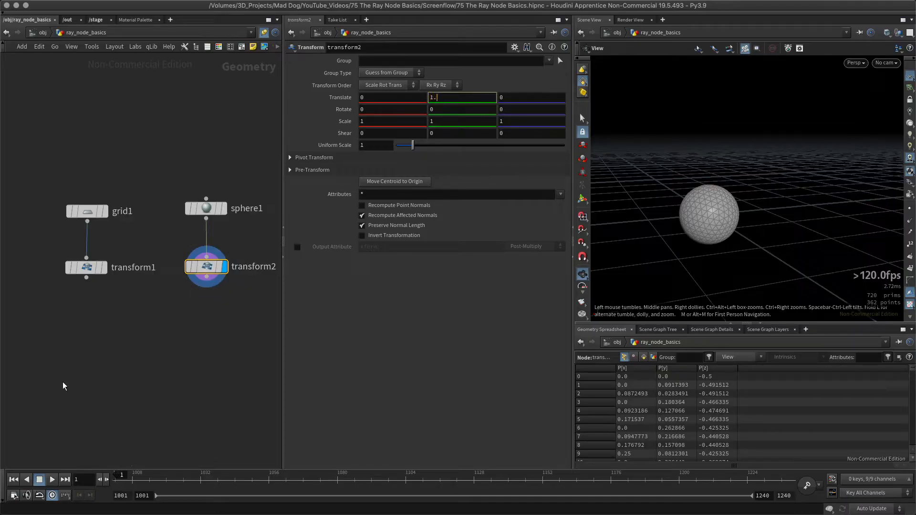
{"action": "key", "text": "Return"}
{"action": "left_click_drag", "start_coordinate": [775, 226], "coordinate": [693, 216]}
{"action": "left_click_drag", "start_coordinate": [440, 97], "coordinate": [409, 104]}
{"action": "type", "text": "1"}
{"action": "key", "text": "Return"}
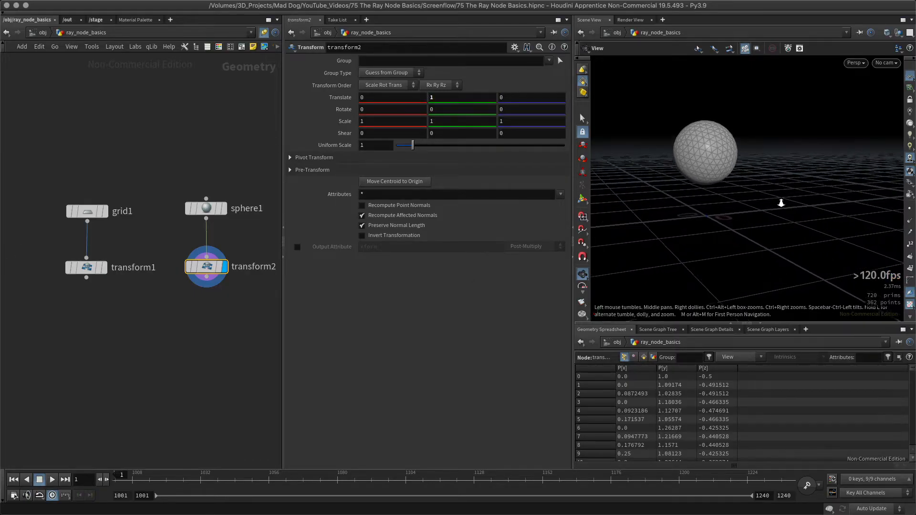
Show the grid's Transform node as a template beneath the displayed sphere
{"action": "left_click", "coordinate": [99, 268]}
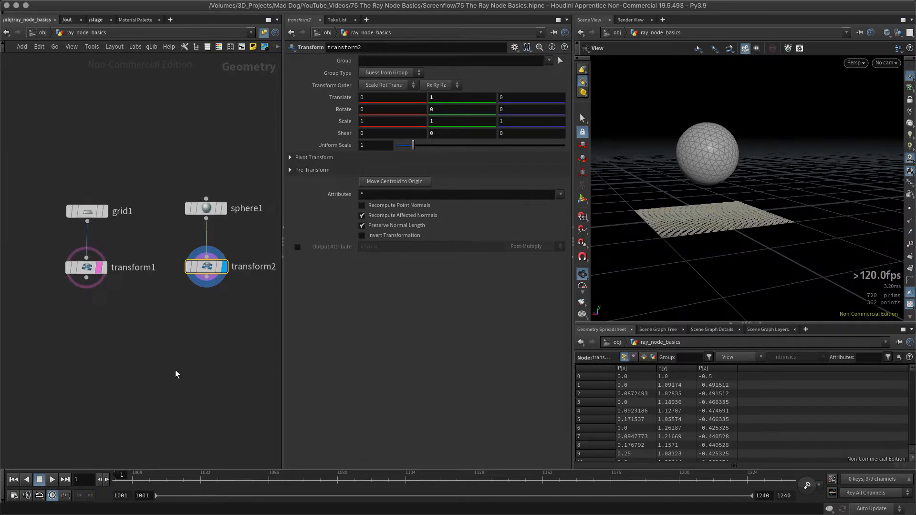
{"action": "middle_click_drag", "start_coordinate": [753, 248], "coordinate": [761, 259]}
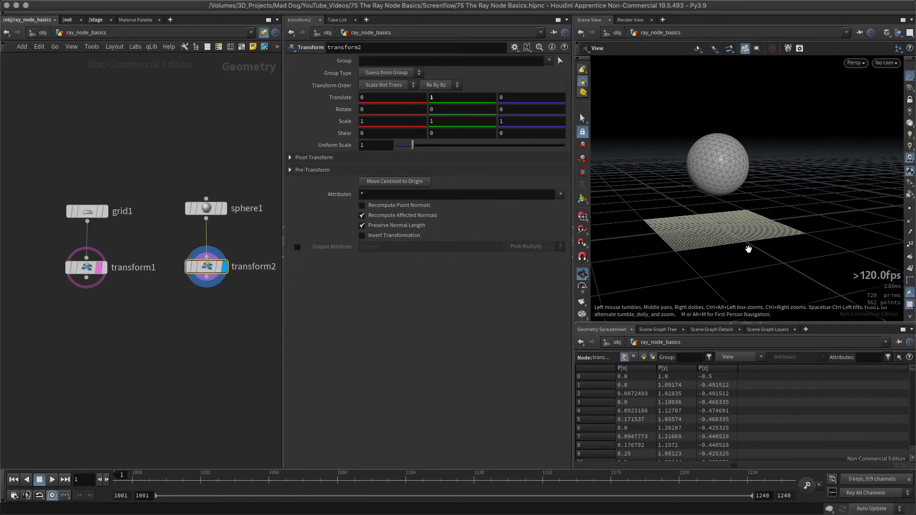
{"action": "left_click_drag", "start_coordinate": [760, 259], "coordinate": [733, 271]}
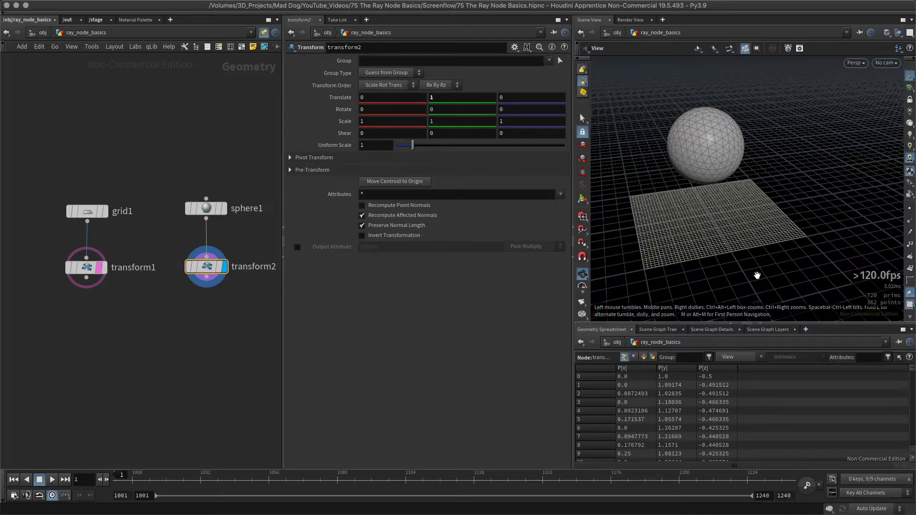
{"action": "left_click_drag", "start_coordinate": [757, 275], "coordinate": [764, 256]}
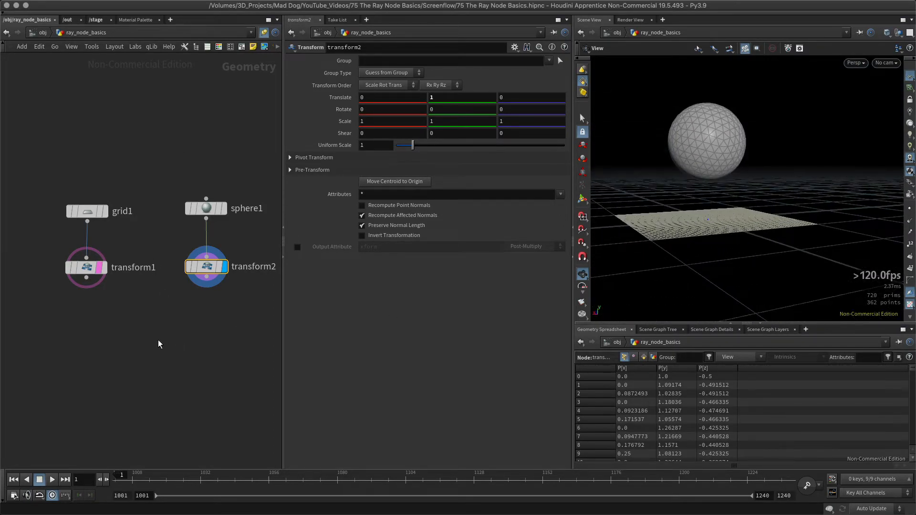
Add a Ray node below and between the two Transform nodes
{"action": "key", "text": "Tab"}
{"action": "type", "text": "ray"}
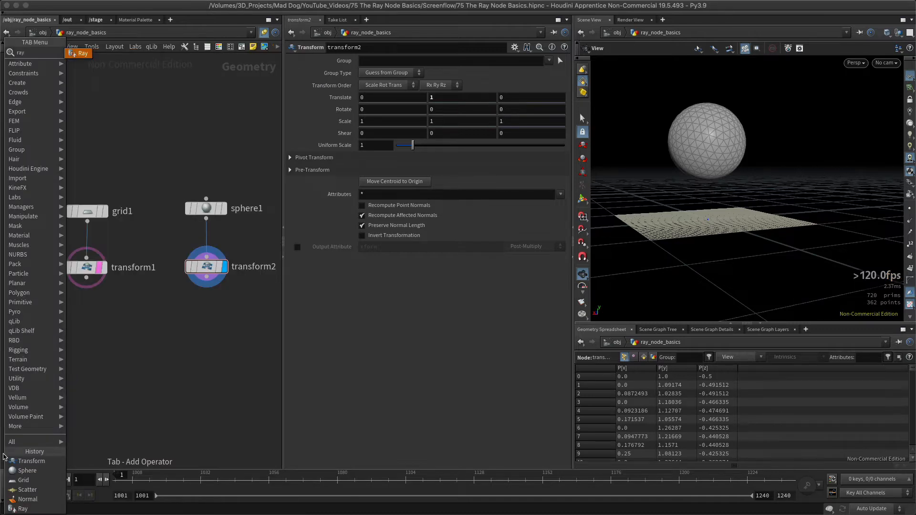
{"action": "key", "text": "Return"}
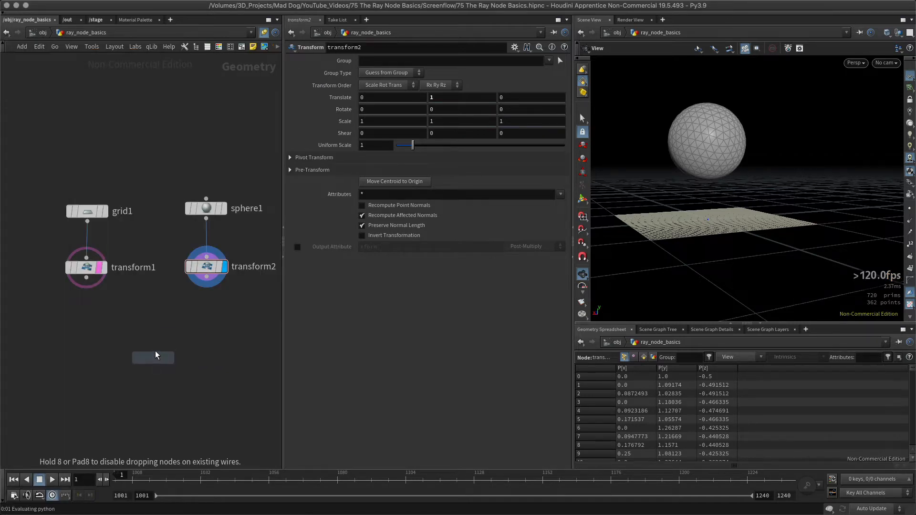
{"action": "left_click", "coordinate": [167, 342]}
{"action": "mouse_move", "coordinate": [167, 347]}
{"action": "left_mouse_down"}
{"action": "mouse_move", "coordinate": [163, 360]}
{"action": "mouse_move", "coordinate": [168, 334]}
{"action": "left_mouse_up"}
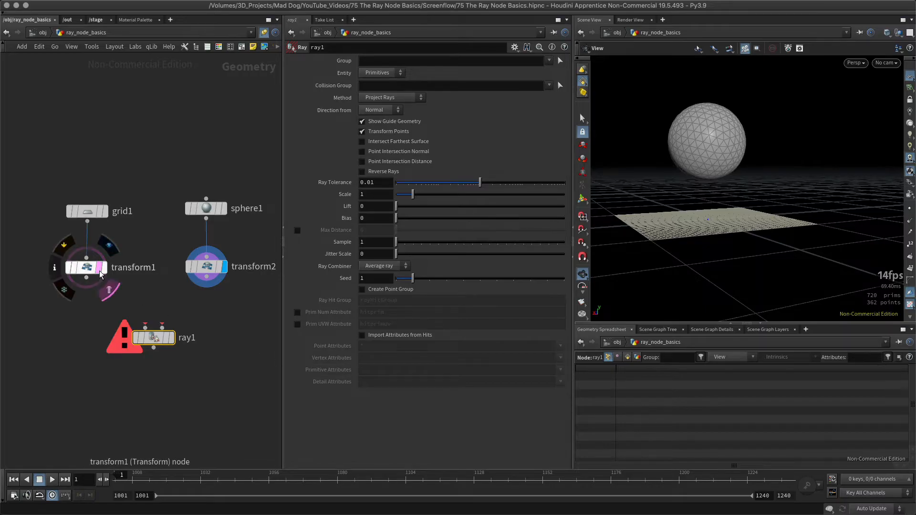
Connect transform1 to the Ray node's first input and transform2 to its second, and display the Ray node's result
{"action": "left_click_drag", "start_coordinate": [86, 278], "coordinate": [145, 327]}
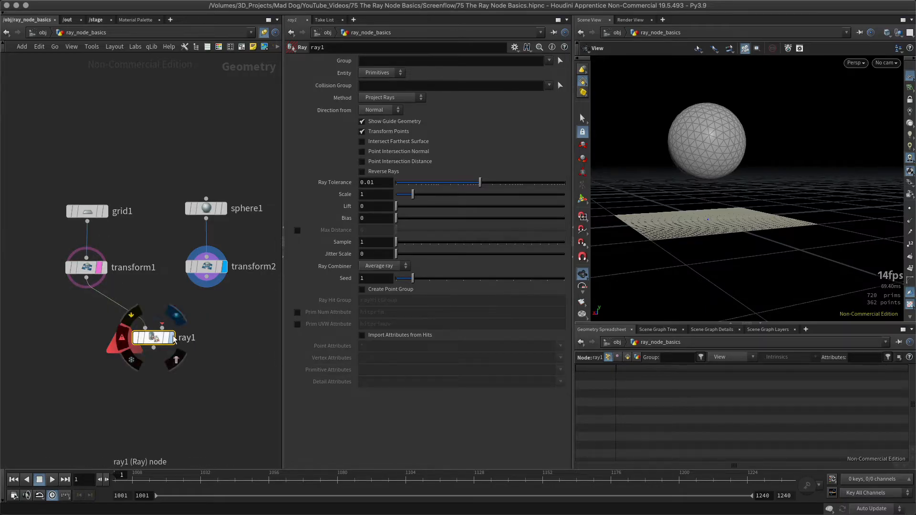
{"action": "left_click", "coordinate": [173, 337]}
{"action": "mouse_move", "coordinate": [213, 268]}
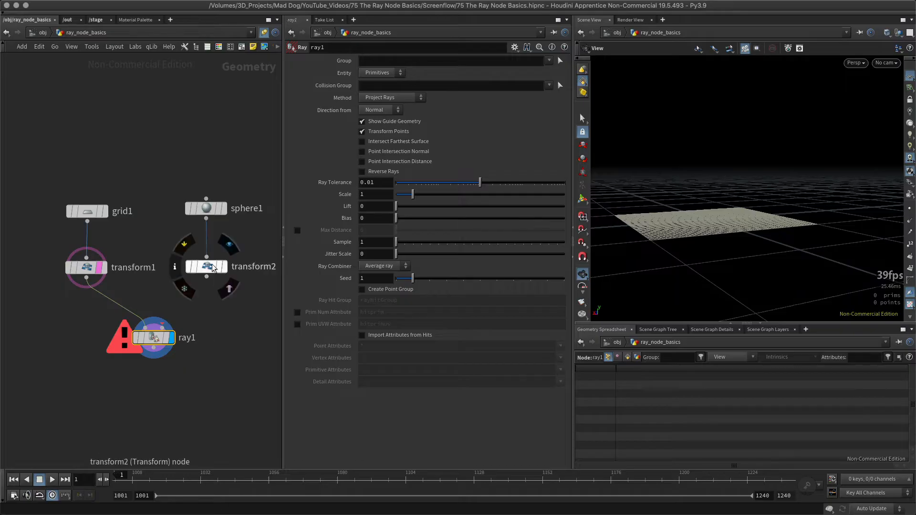
{"action": "left_click_drag", "start_coordinate": [208, 269], "coordinate": [162, 328]}
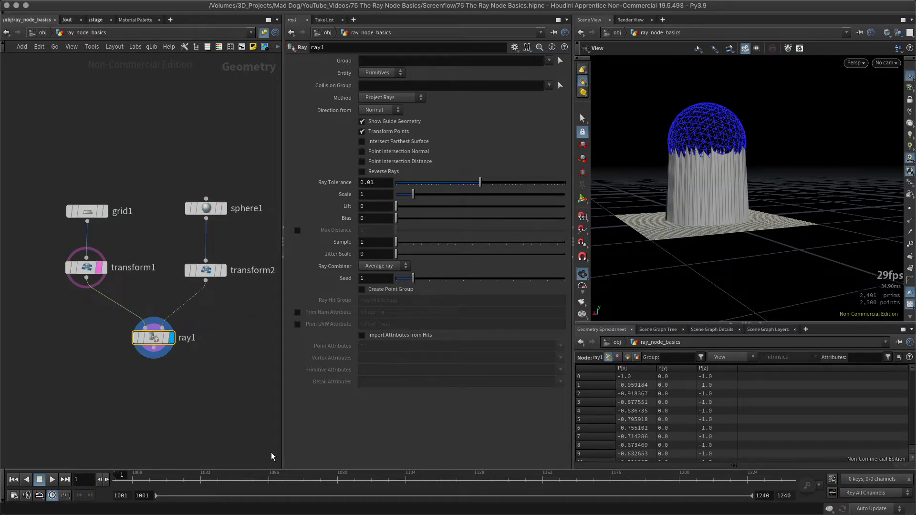
{"action": "left_click_drag", "start_coordinate": [736, 246], "coordinate": [676, 239]}
{"action": "scroll", "coordinate": [728, 213], "scroll_direction": "up", "scroll_amount": 5}
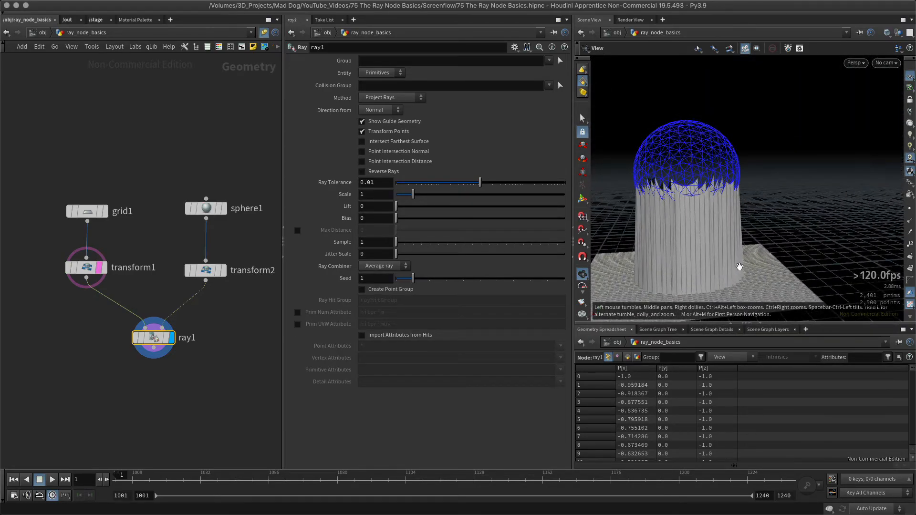
{"action": "left_click_drag", "start_coordinate": [699, 272], "coordinate": [725, 130]}
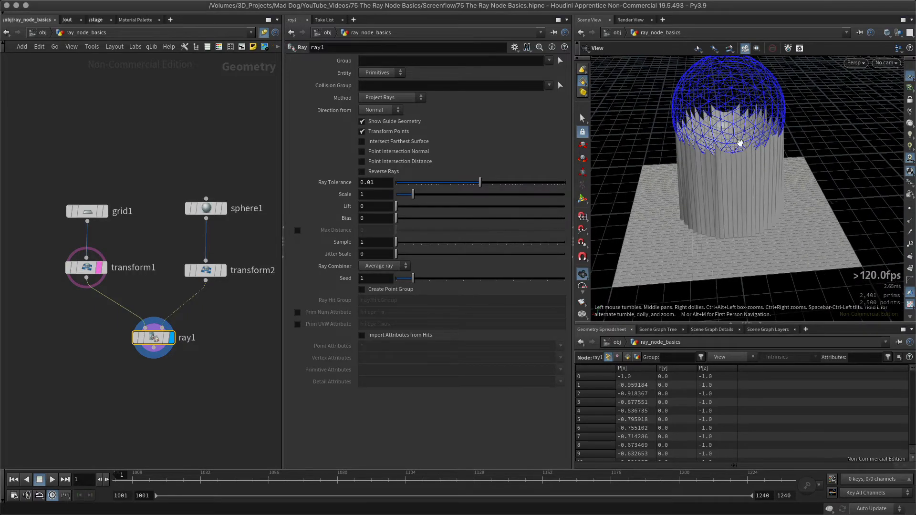
{"action": "left_click_drag", "start_coordinate": [725, 184], "coordinate": [665, 295]}
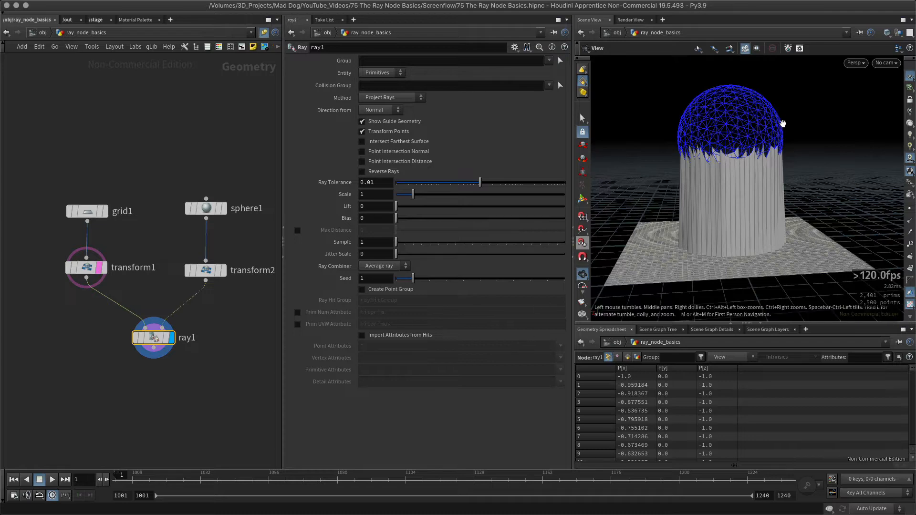
Show the point normals of the Ray node's result in the viewport and examine their directions
{"action": "left_click", "coordinate": [909, 221]}
{"action": "left_click_drag", "start_coordinate": [696, 241], "coordinate": [730, 249]}
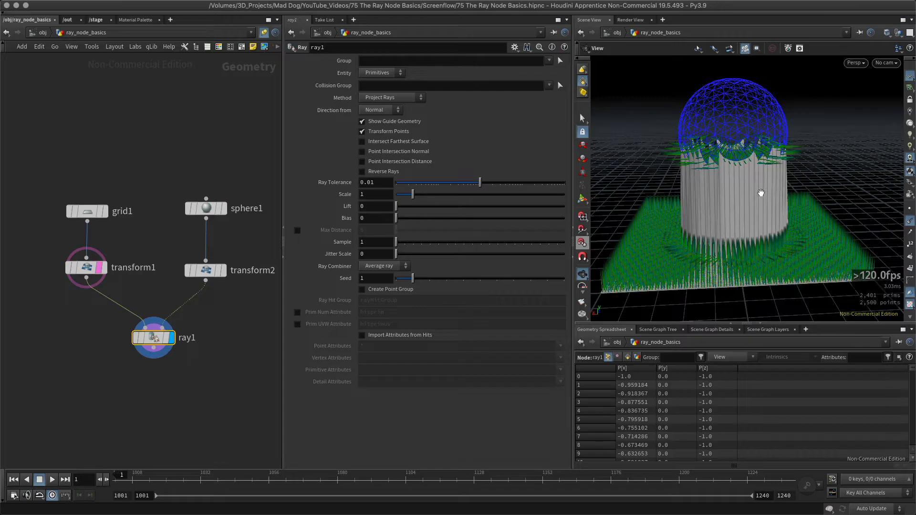
{"action": "left_click_drag", "start_coordinate": [712, 261], "coordinate": [663, 260]}
Add a Normal node and insert it on the wire between transform1 and ray1
{"action": "left_click", "coordinate": [16, 370]}
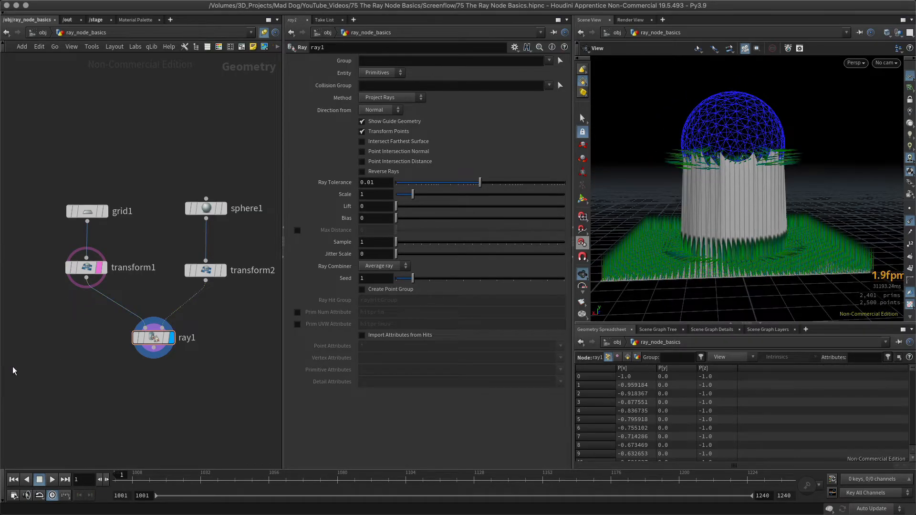
{"action": "key", "text": "Tab"}
{"action": "type", "text": "nor"}
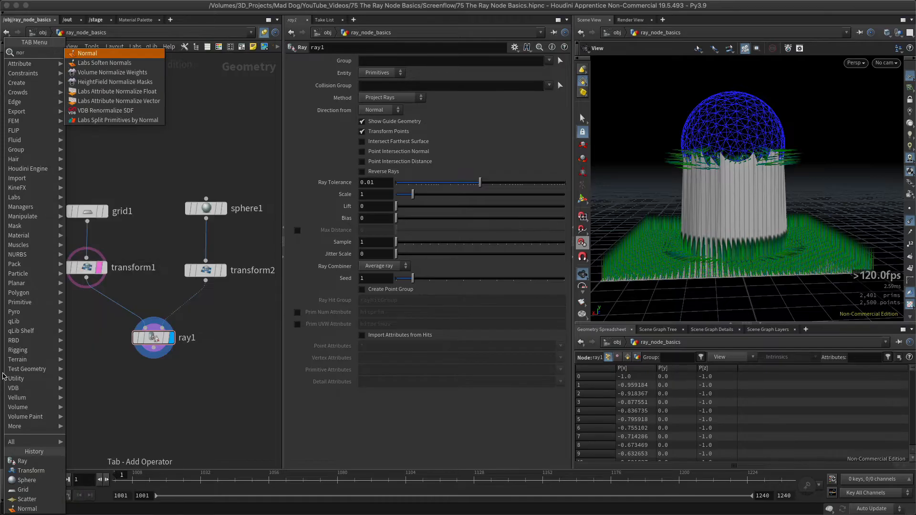
{"action": "key", "text": "Return"}
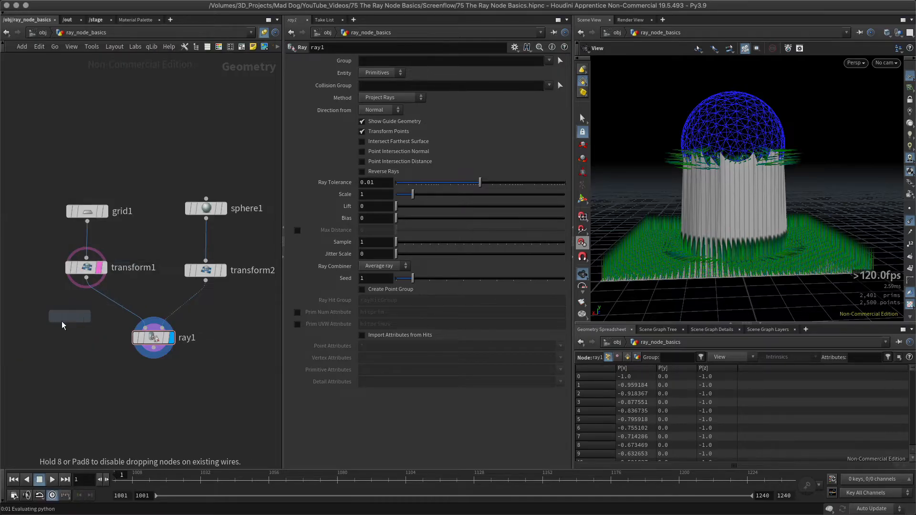
{"action": "left_click", "coordinate": [66, 319]}
{"action": "left_click_drag", "start_coordinate": [65, 319], "coordinate": [102, 314]}
Set the Normal node to add normals to Points and hide the viewport display of normals
{"action": "left_click", "coordinate": [376, 123]}
{"action": "left_click", "coordinate": [379, 128]}
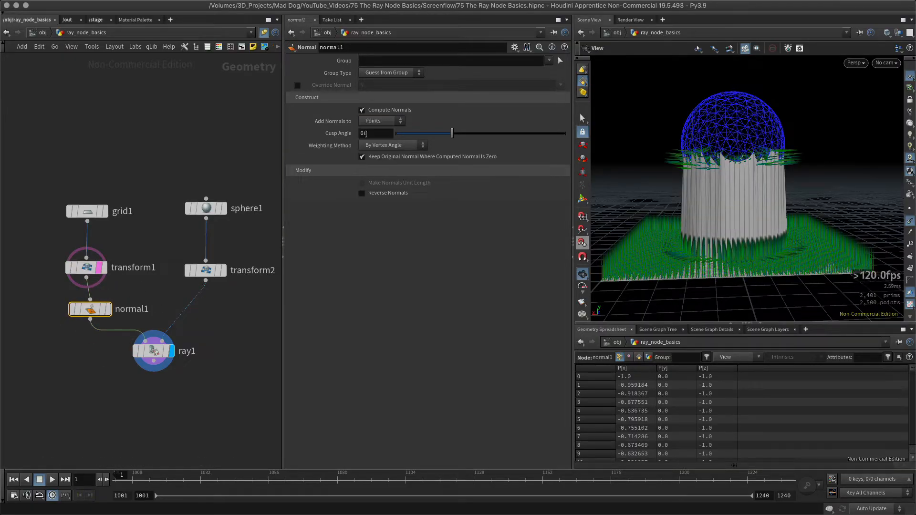
{"action": "mouse_move", "coordinate": [766, 218]}
{"action": "left_mouse_down"}
{"action": "mouse_move", "coordinate": [735, 236]}
{"action": "mouse_move", "coordinate": [753, 227]}
{"action": "left_mouse_up"}
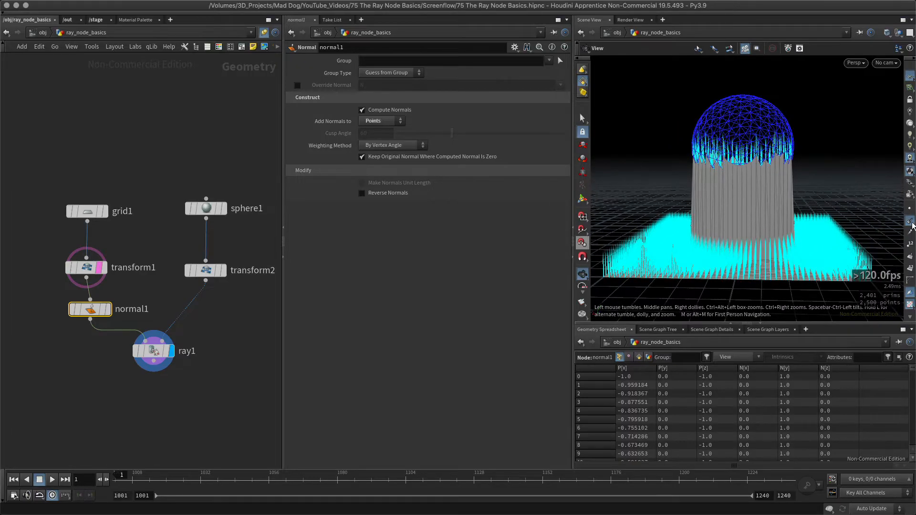
{"action": "left_click", "coordinate": [909, 222]}
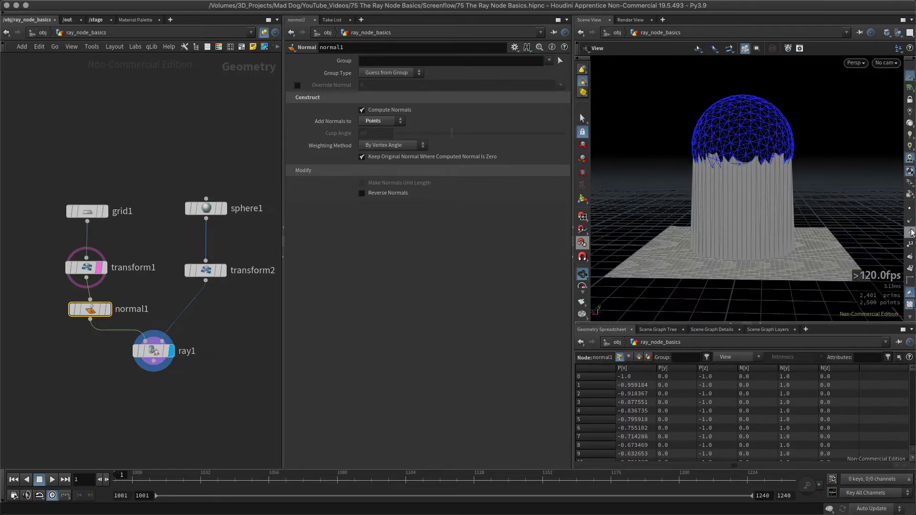
Turn off transform1's template display and move the grid with its handles to about X 0.16, Y -0.05, Z -0.18
{"action": "left_click", "coordinate": [93, 267]}
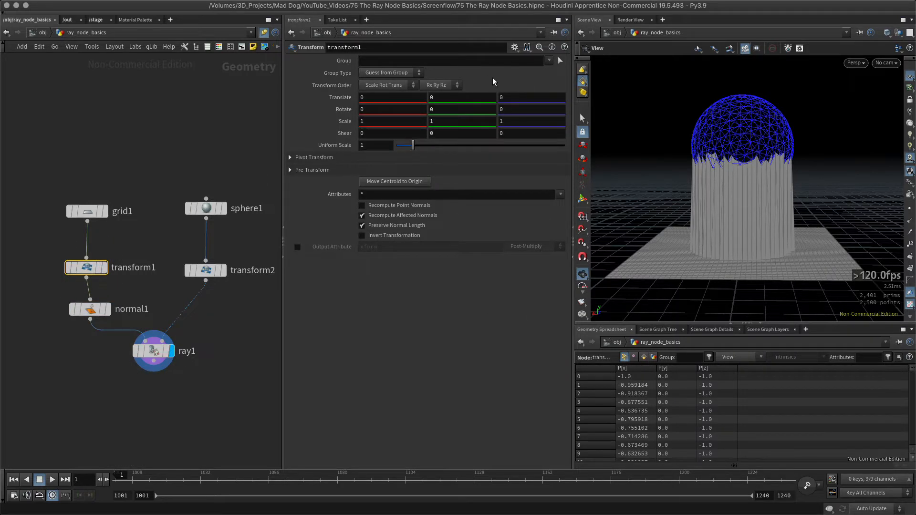
{"action": "key", "text": "Return"}
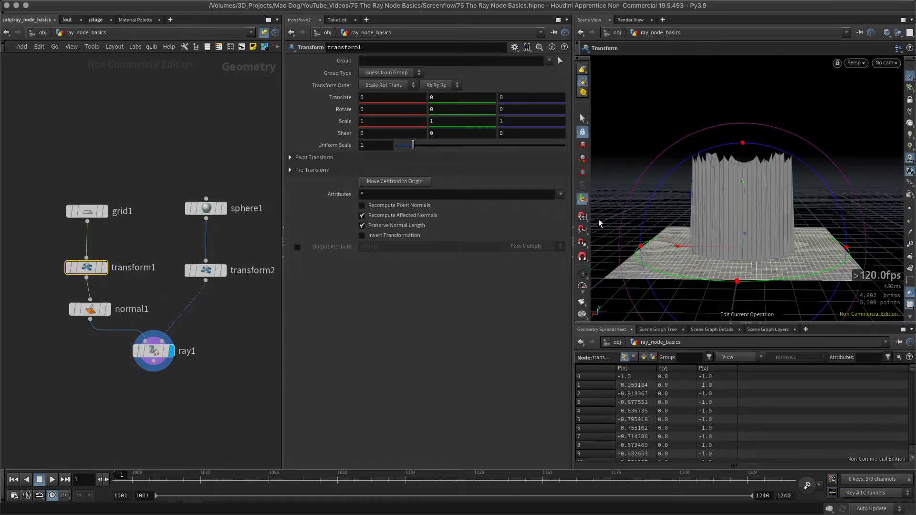
{"action": "left_click_drag", "start_coordinate": [744, 213], "coordinate": [739, 24]}
{"action": "left_click_drag", "start_coordinate": [741, 60], "coordinate": [729, 266]}
{"action": "key", "text": "space"}
{"action": "left_click_drag", "start_coordinate": [844, 141], "coordinate": [763, 110]}
{"action": "right_click_drag", "start_coordinate": [838, 159], "coordinate": [749, 136]}
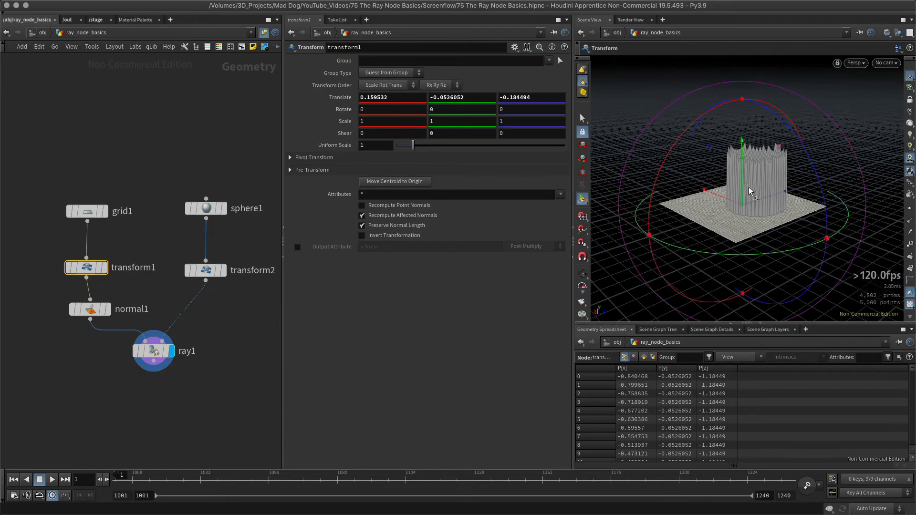
Raise the grid above the sphere to about Y 1.75 and show the point normals in the viewport
{"action": "left_click_drag", "start_coordinate": [740, 179], "coordinate": [736, 68]}
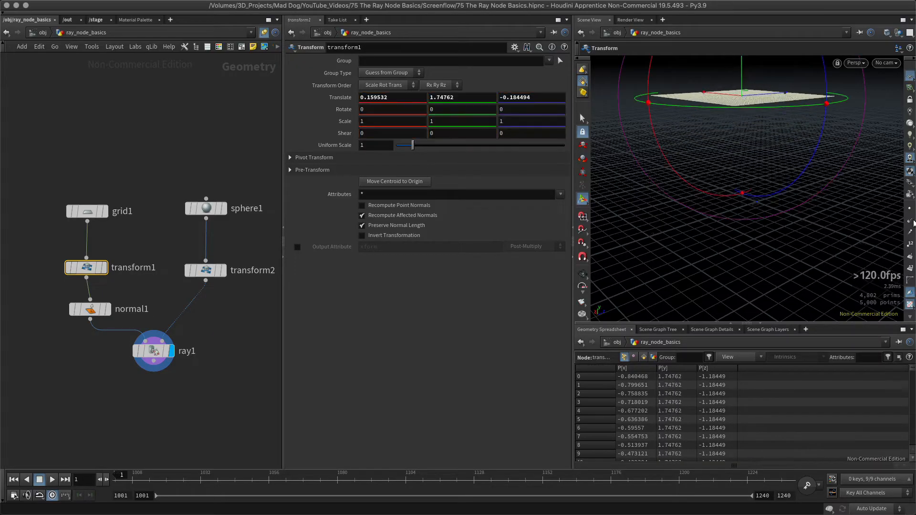
{"action": "left_click", "coordinate": [911, 221]}
{"action": "mouse_move", "coordinate": [850, 165]}
{"action": "left_mouse_down", "text": "alt"}
{"action": "mouse_move", "coordinate": [848, 219]}
{"action": "mouse_move", "coordinate": [841, 220]}
{"action": "mouse_move", "coordinate": [699, 138]}
{"action": "left_mouse_up", "text": "alt"}
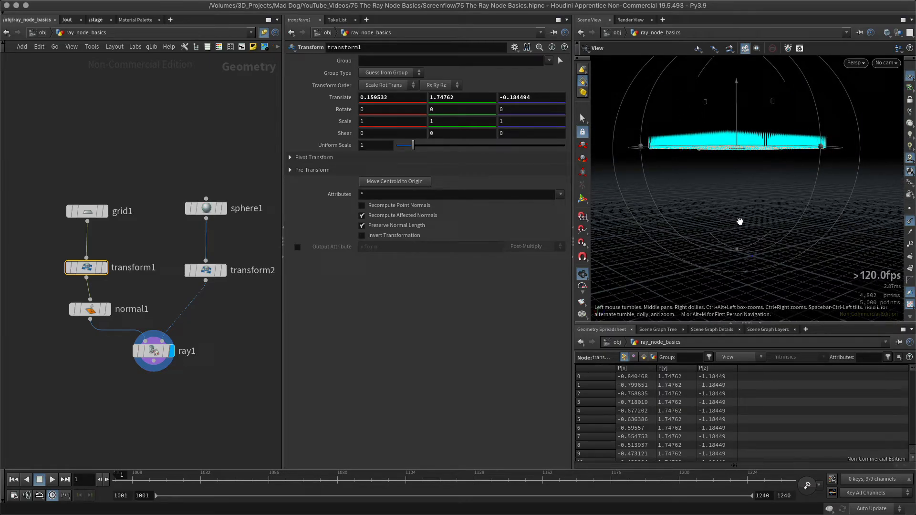
Enable Reverse Normals on normal1, hide the normals display, and inspect the downward projection from several angles
{"action": "left_click", "coordinate": [90, 309]}
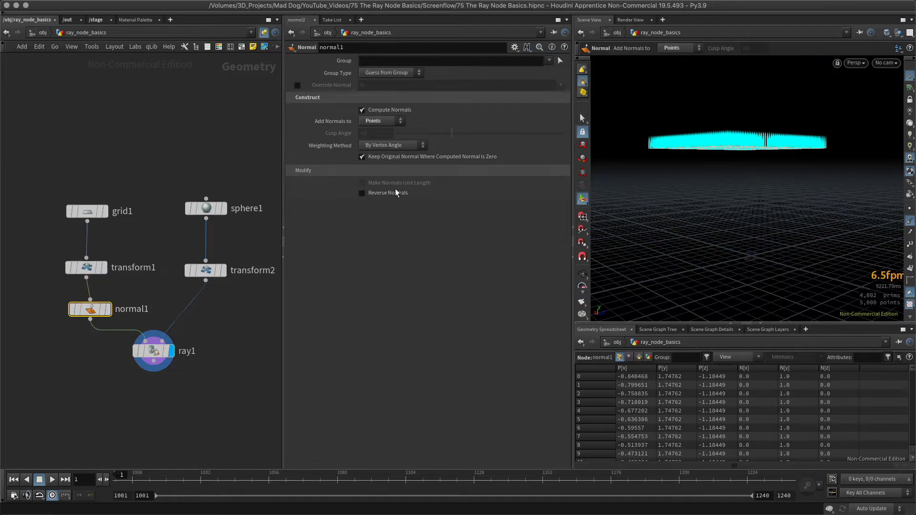
{"action": "left_click_drag", "start_coordinate": [742, 221], "coordinate": [733, 195], "text": "alt"}
{"action": "left_click", "coordinate": [910, 221]}
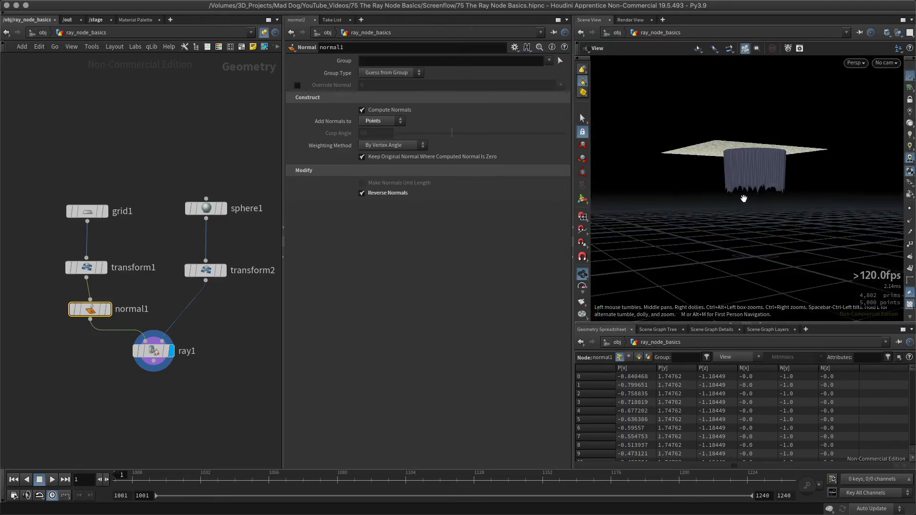
{"action": "left_click_drag", "start_coordinate": [796, 210], "coordinate": [755, 166], "text": "alt"}
{"action": "left_click_drag", "start_coordinate": [789, 206], "coordinate": [765, 233], "text": "alt"}
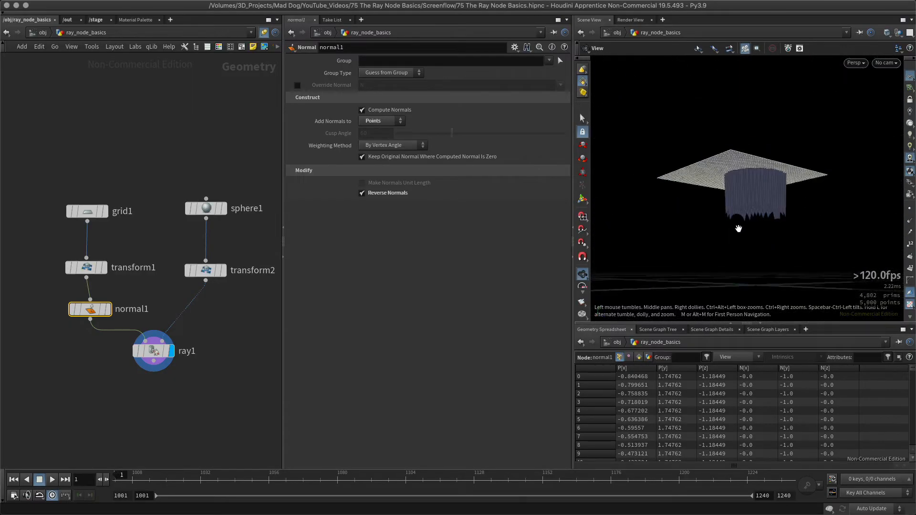
{"action": "right_click_drag", "start_coordinate": [739, 228], "coordinate": [786, 213]}
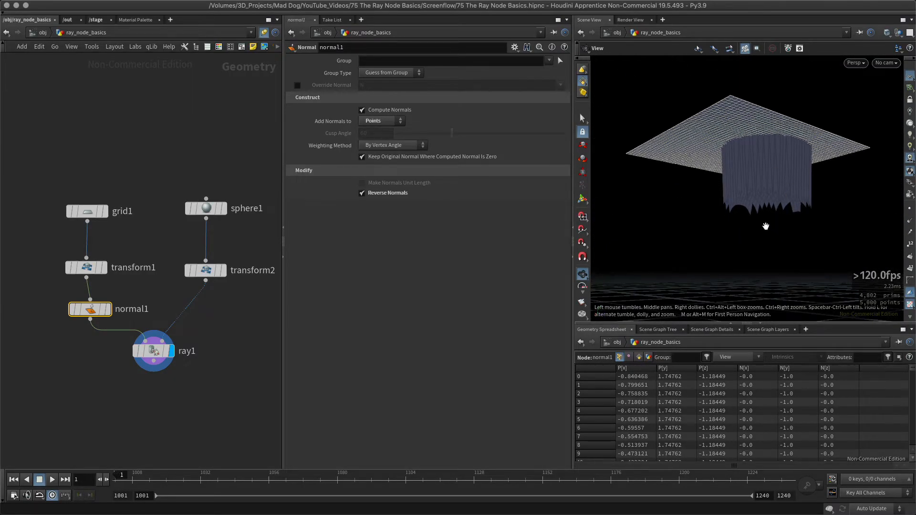
{"action": "left_click_drag", "start_coordinate": [766, 226], "coordinate": [705, 241], "text": "alt"}
{"action": "right_click_drag", "start_coordinate": [694, 254], "coordinate": [707, 243]}
{"action": "left_click_drag", "start_coordinate": [733, 194], "coordinate": [725, 263]}
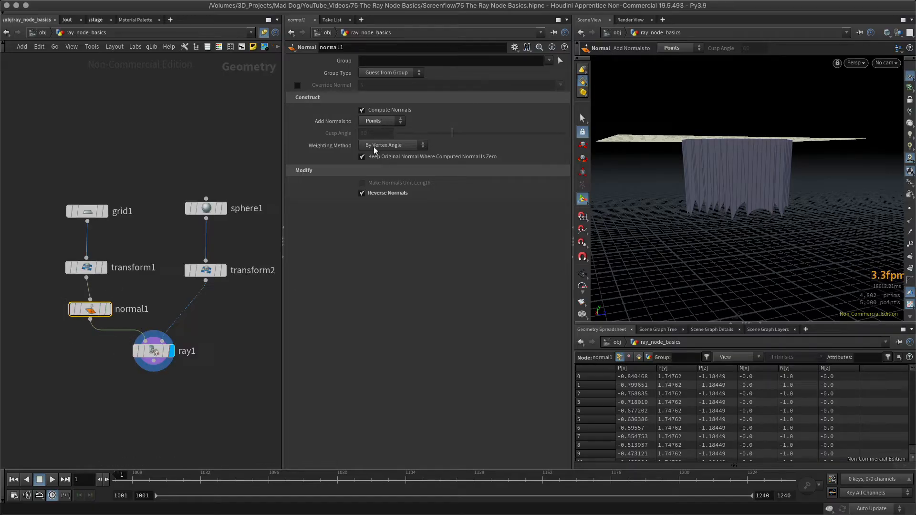
Disable Reverse Normals on the Normal node
{"action": "left_click", "coordinate": [361, 193]}
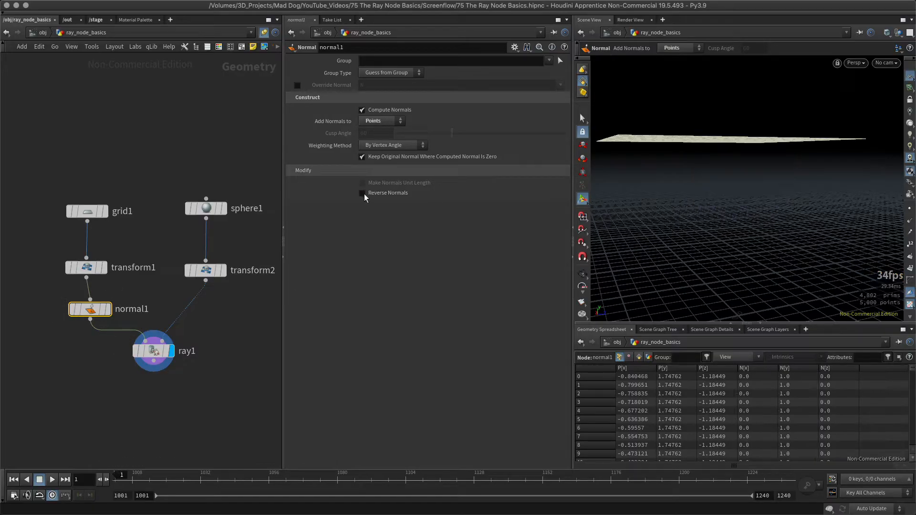
{"action": "key", "text": "Escape"}
{"action": "key", "text": "Return"}
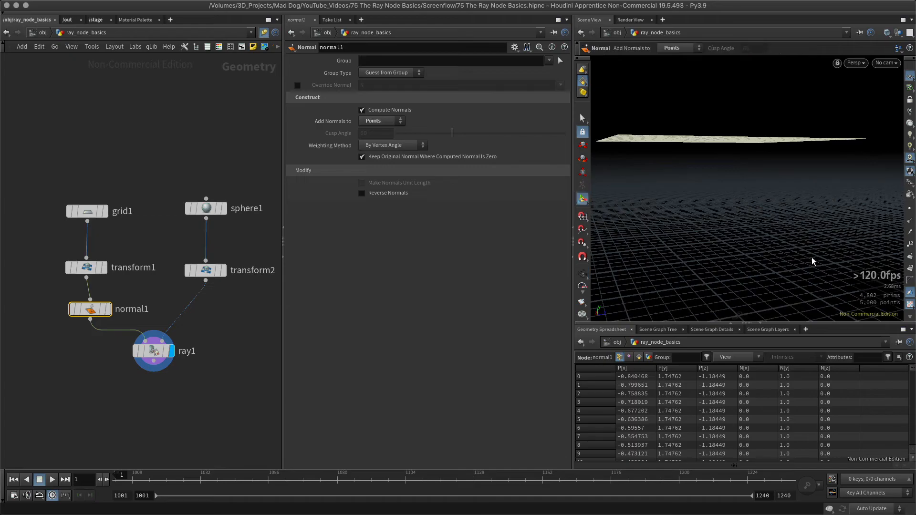
Lower the grid below the sphere with transform1's vertical handle to about Y 0.12
{"action": "left_click", "coordinate": [87, 267]}
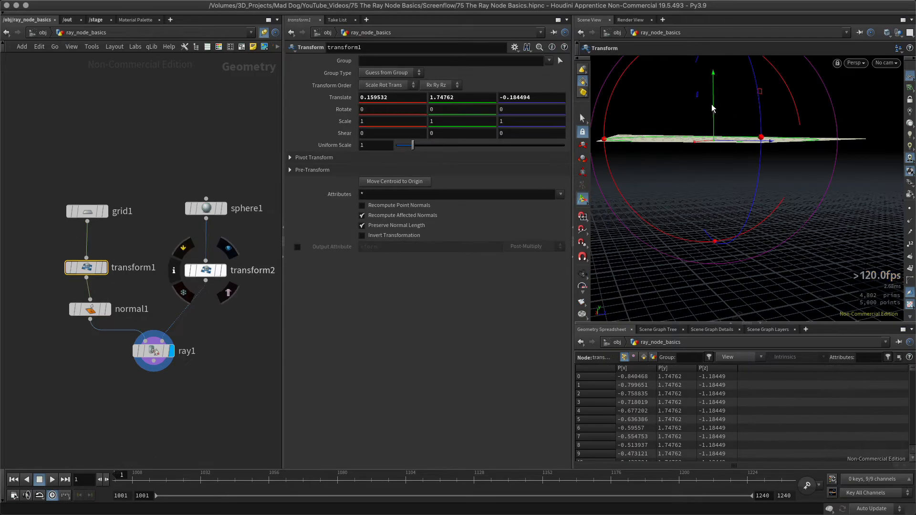
{"action": "left_click_drag", "start_coordinate": [712, 108], "coordinate": [704, 232]}
{"action": "left_click_drag", "start_coordinate": [620, 217], "coordinate": [599, 275]}
{"action": "key", "text": "ctrl+z"}
{"action": "right_click_drag", "start_coordinate": [853, 157], "coordinate": [784, 187], "text": "alt"}
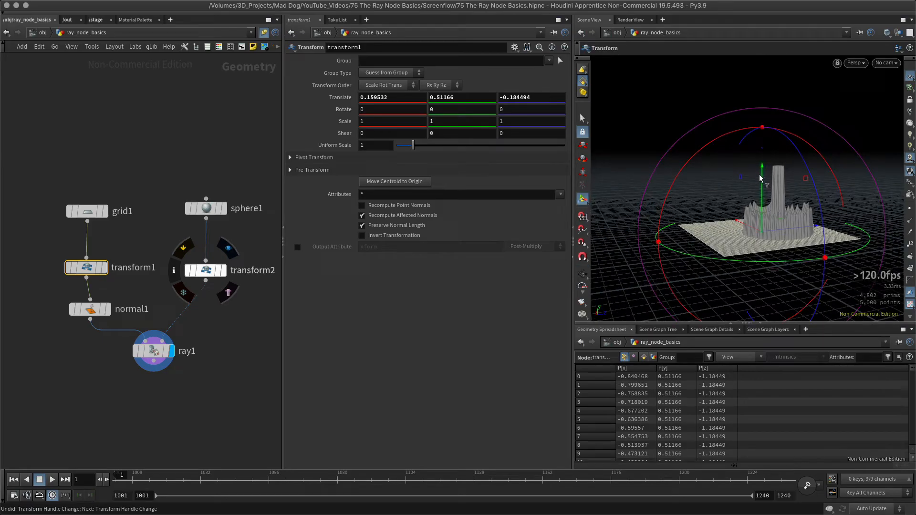
{"action": "left_click_drag", "start_coordinate": [762, 170], "coordinate": [763, 195]}
{"action": "key", "text": "Escape"}
Examine the projected grid from below, above and the side to see how it follows the sphere's underside
{"action": "left_click_drag", "start_coordinate": [838, 125], "coordinate": [766, 218]}
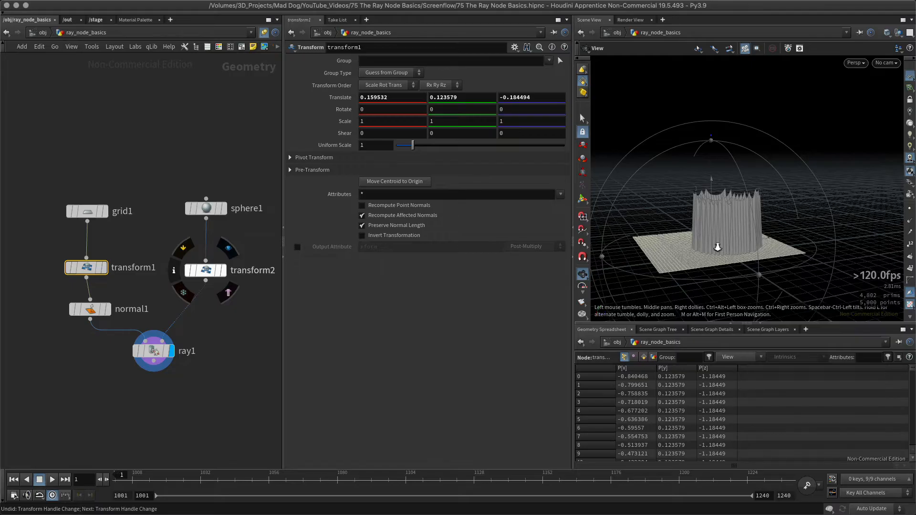
{"action": "left_click_drag", "start_coordinate": [717, 247], "coordinate": [722, 219]}
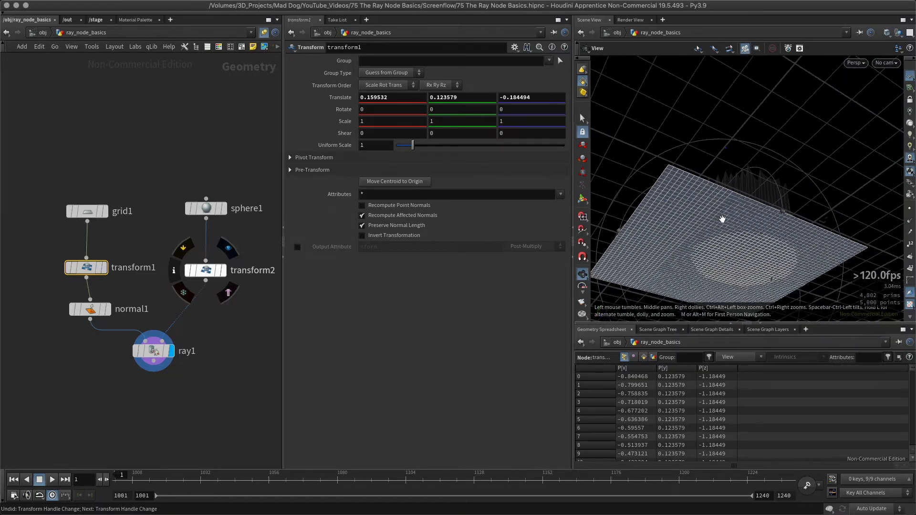
{"action": "left_click_drag", "start_coordinate": [719, 184], "coordinate": [774, 182]}
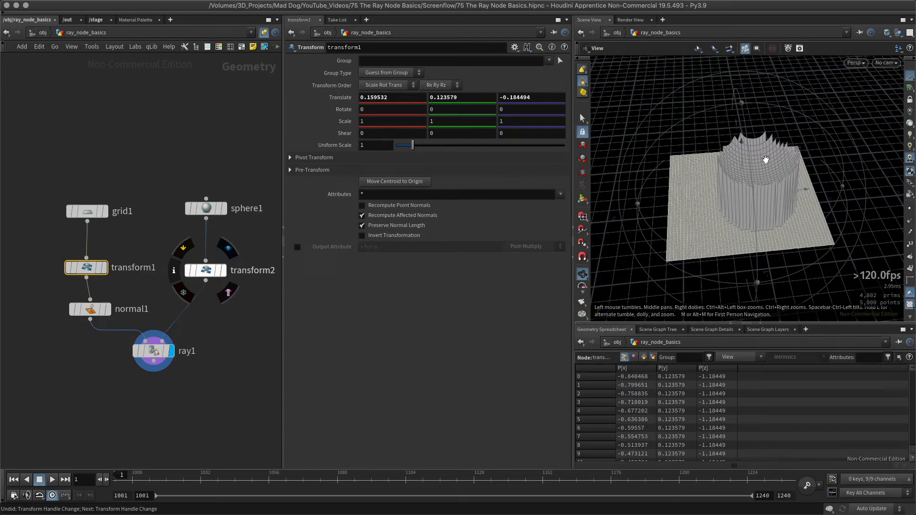
{"action": "left_click_drag", "start_coordinate": [849, 97], "coordinate": [750, 178]}
{"action": "key", "text": "t"}
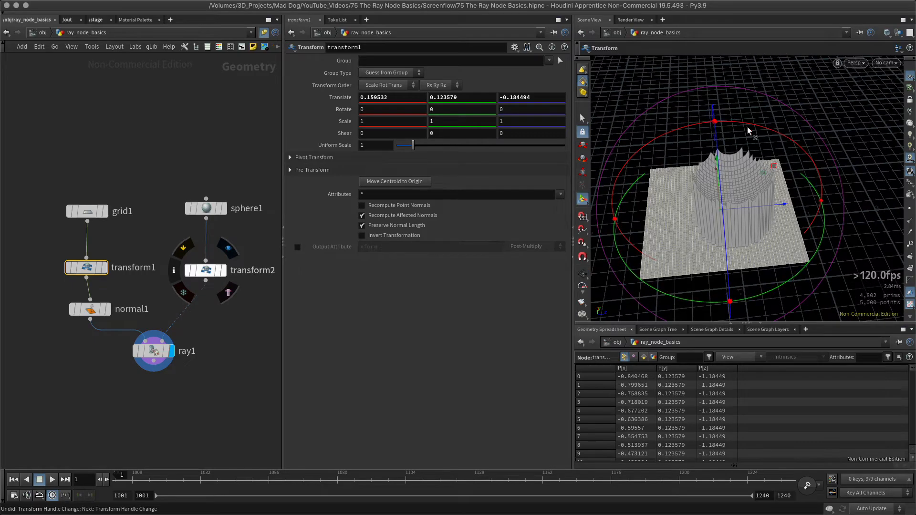
{"action": "key", "text": "Escape"}
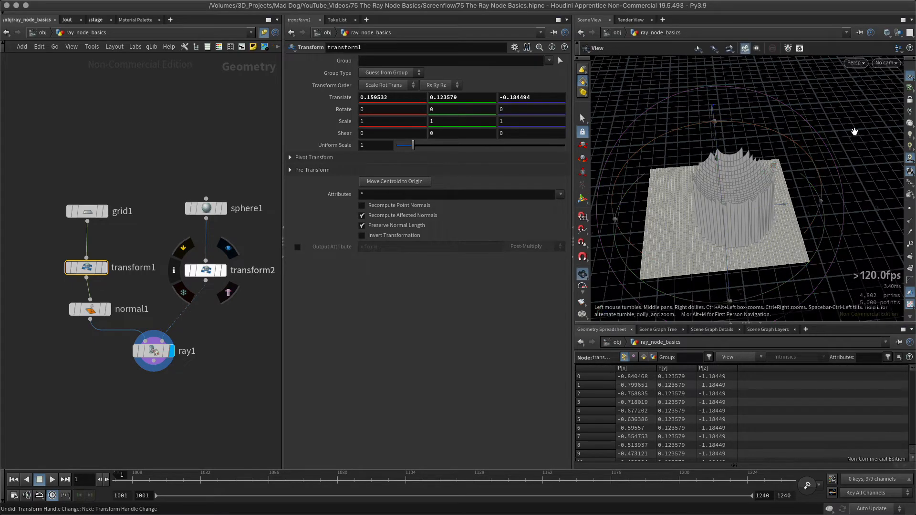
{"action": "left_click_drag", "start_coordinate": [854, 132], "coordinate": [672, 150]}
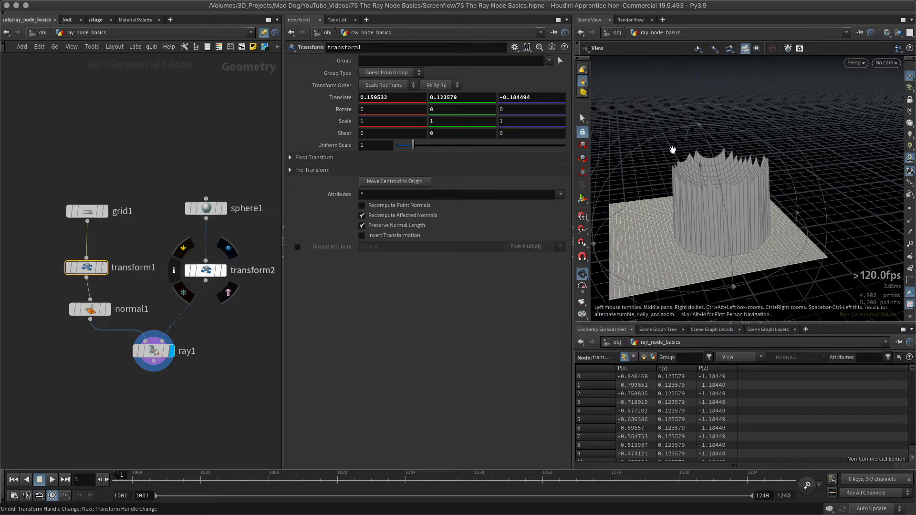
{"action": "key", "text": "Return"}
{"action": "left_click_drag", "start_coordinate": [723, 176], "coordinate": [673, 219], "text": "alt"}
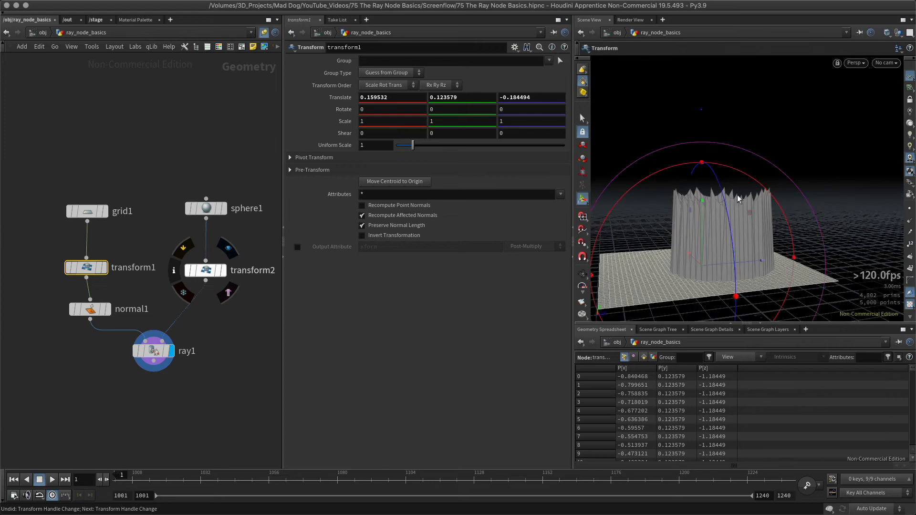
Set the Ray node's Method to Minimum Distance and view the grid on the sphere's surface
{"action": "left_click", "coordinate": [154, 353]}
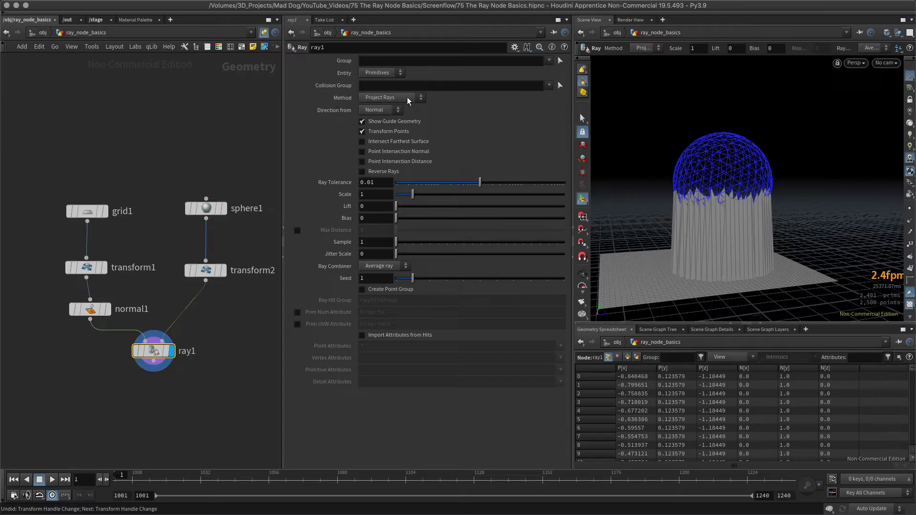
{"action": "left_click", "coordinate": [390, 97]}
{"action": "left_click", "coordinate": [391, 106]}
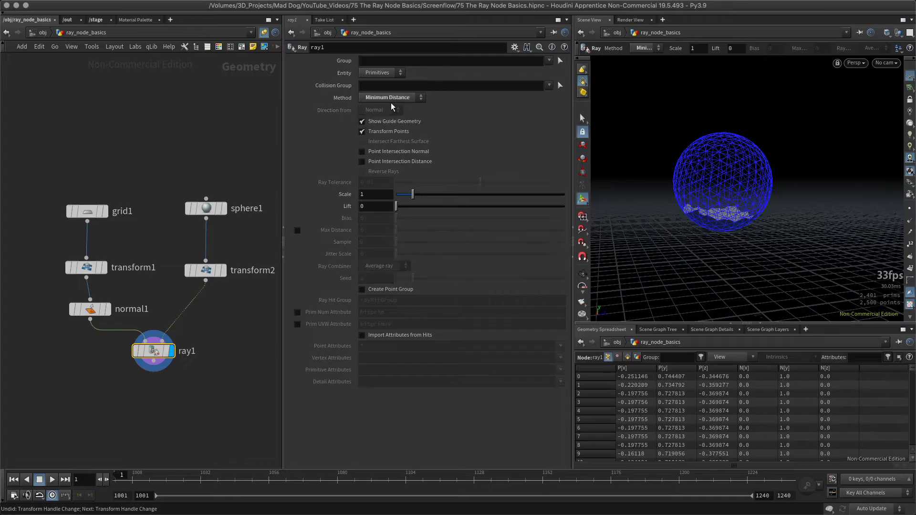
{"action": "left_click_drag", "start_coordinate": [785, 256], "coordinate": [701, 210], "text": "alt"}
{"action": "left_click_drag", "start_coordinate": [771, 231], "coordinate": [820, 245], "text": "alt"}
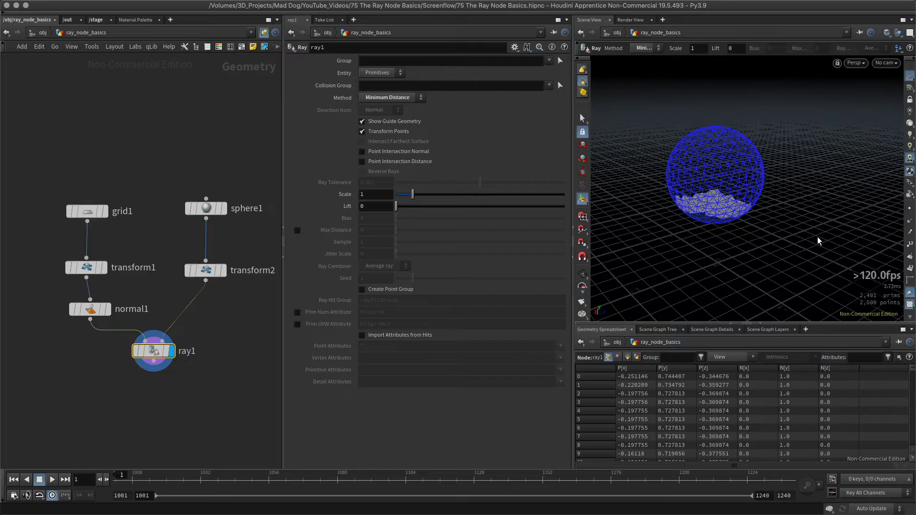
Raise the grid with transform1's handle to about Y 1.38 and view how it wraps the sphere
{"action": "left_click", "coordinate": [88, 270]}
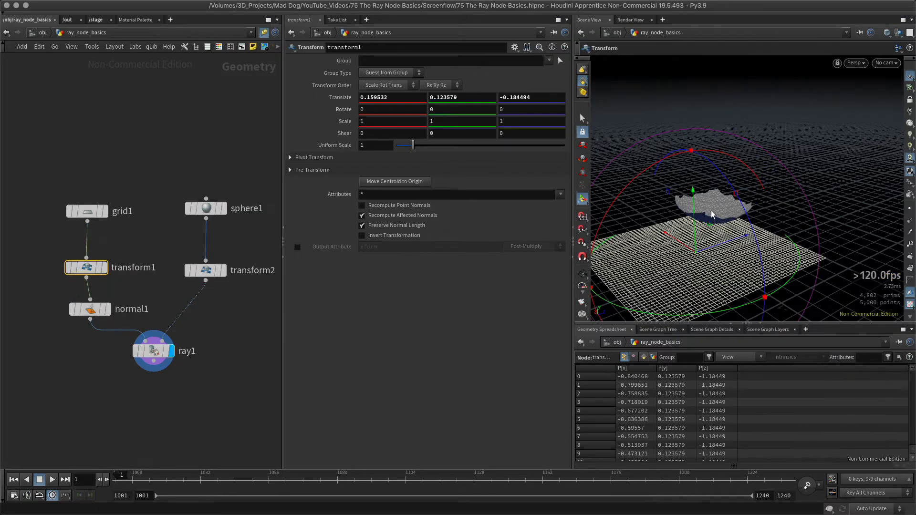
{"action": "left_click_drag", "start_coordinate": [695, 223], "coordinate": [695, 96]}
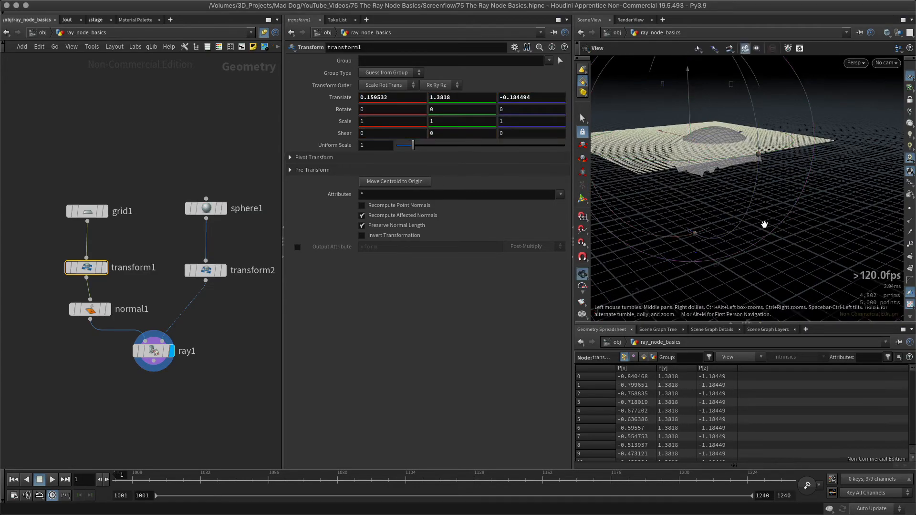
{"action": "left_click_drag", "start_coordinate": [822, 228], "coordinate": [692, 161], "text": "alt"}
{"action": "left_click_drag", "start_coordinate": [858, 207], "coordinate": [778, 210], "text": "alt"}
{"action": "left_click_drag", "start_coordinate": [608, 82], "coordinate": [620, 103]}
Undo the last moves of the grid
{"action": "key", "text": "ctrl+z"}
{"action": "key", "text": "ctrl+z"}
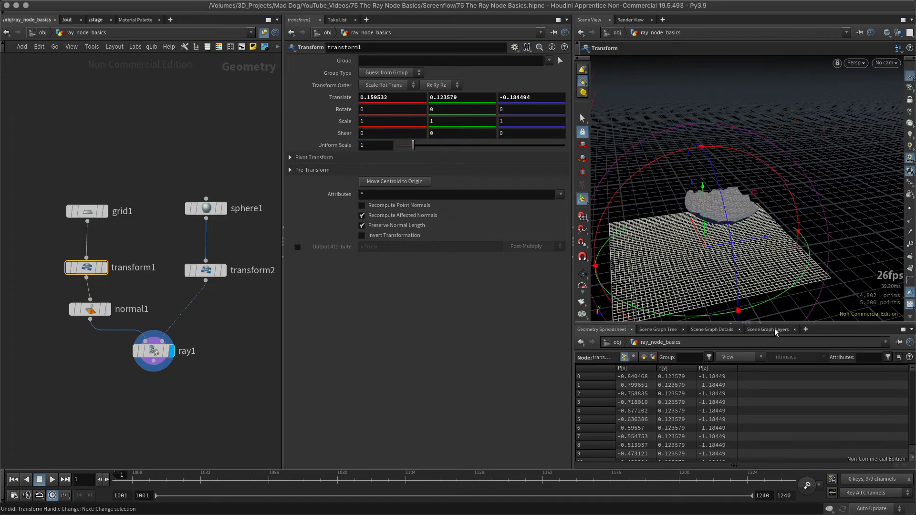
{"action": "key", "text": "Escape"}
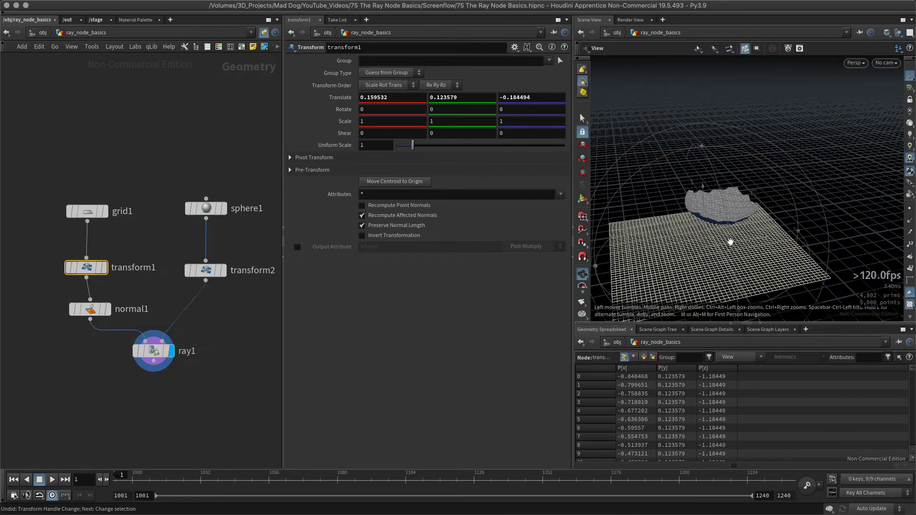
Examine the grid projected onto the sphere from the side and from below
{"action": "left_click_drag", "start_coordinate": [730, 242], "coordinate": [699, 198]}
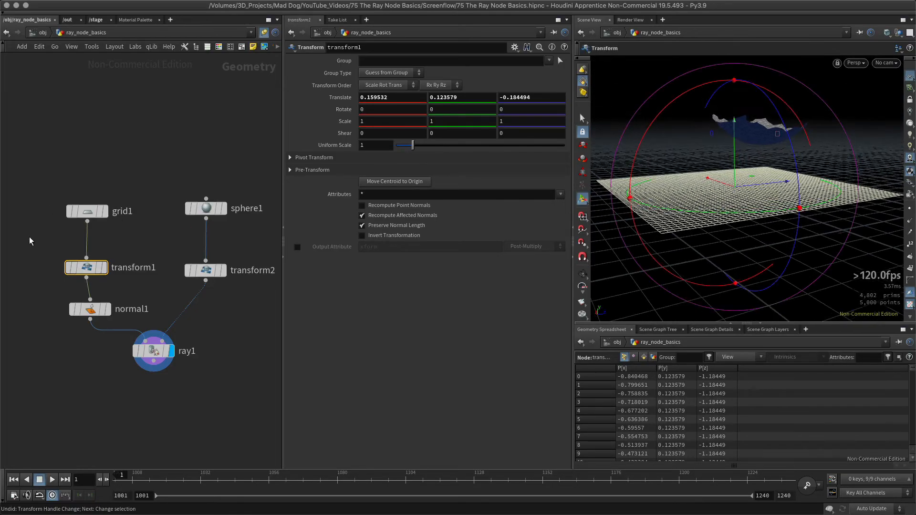
{"action": "key", "text": "Escape"}
{"action": "left_click_drag", "start_coordinate": [766, 197], "coordinate": [778, 138]}
{"action": "key", "text": "Escape"}
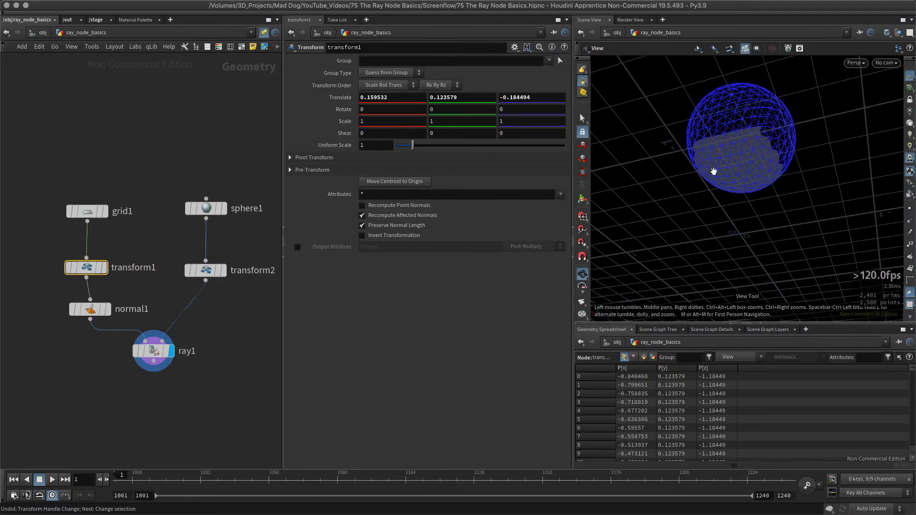
{"action": "left_click_drag", "start_coordinate": [753, 194], "coordinate": [734, 239]}
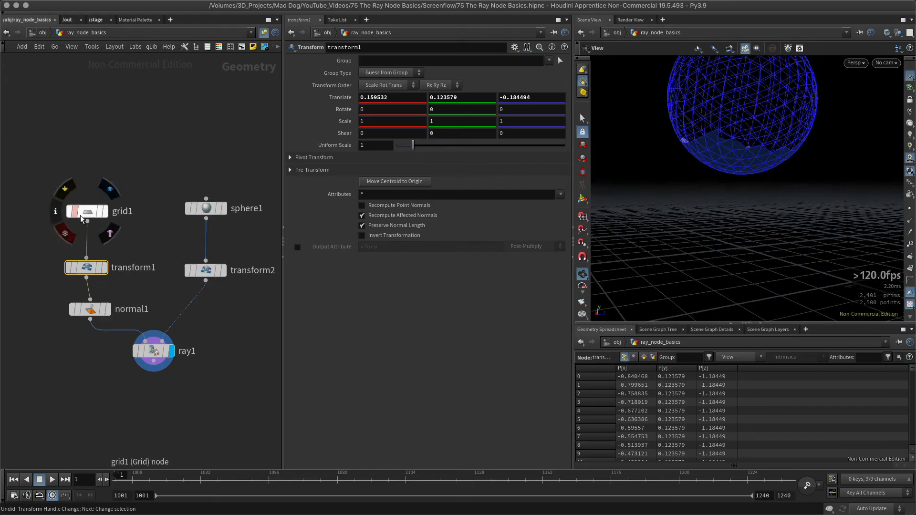
Make room below grid1, insert a Scatter node between grid1 and transform1, and display its points
{"action": "left_click_drag", "start_coordinate": [89, 209], "coordinate": [87, 186]}
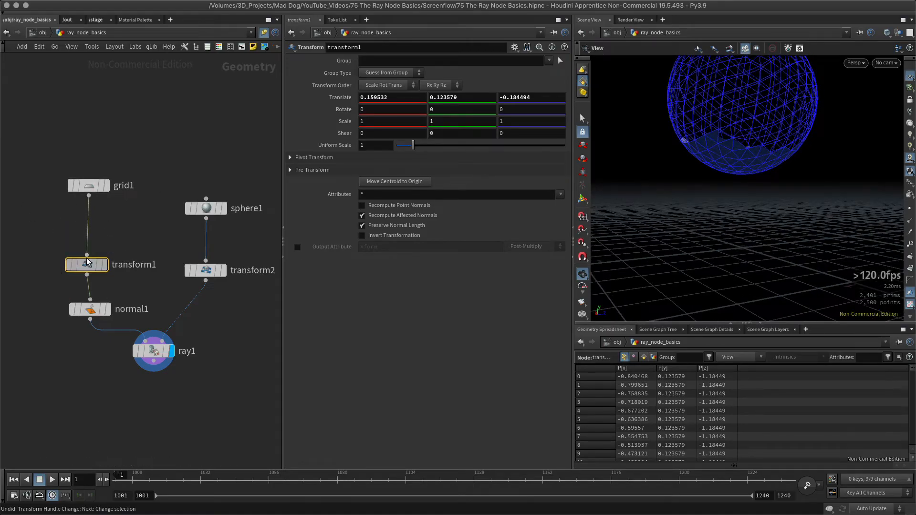
{"action": "left_click_drag", "start_coordinate": [86, 267], "coordinate": [88, 255]}
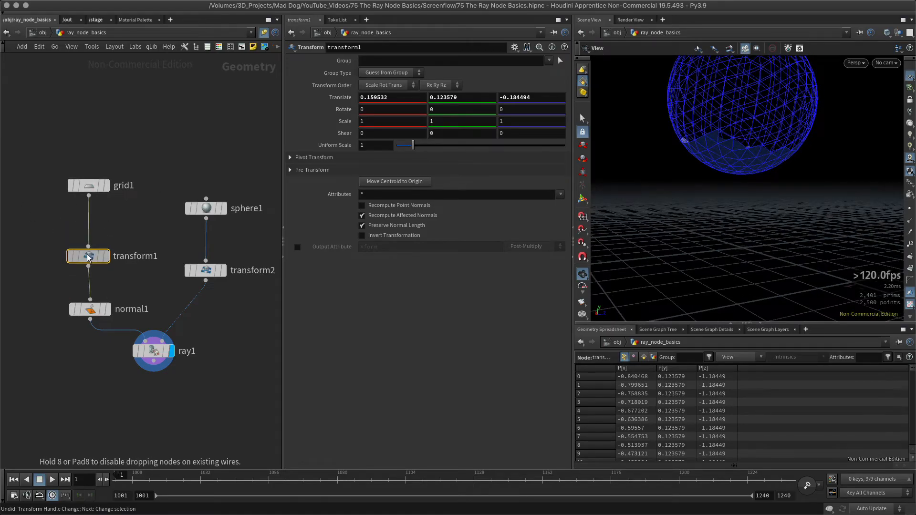
{"action": "left_click", "coordinate": [105, 185]}
{"action": "key", "text": "Tab"}
{"action": "type", "text": "scat"}
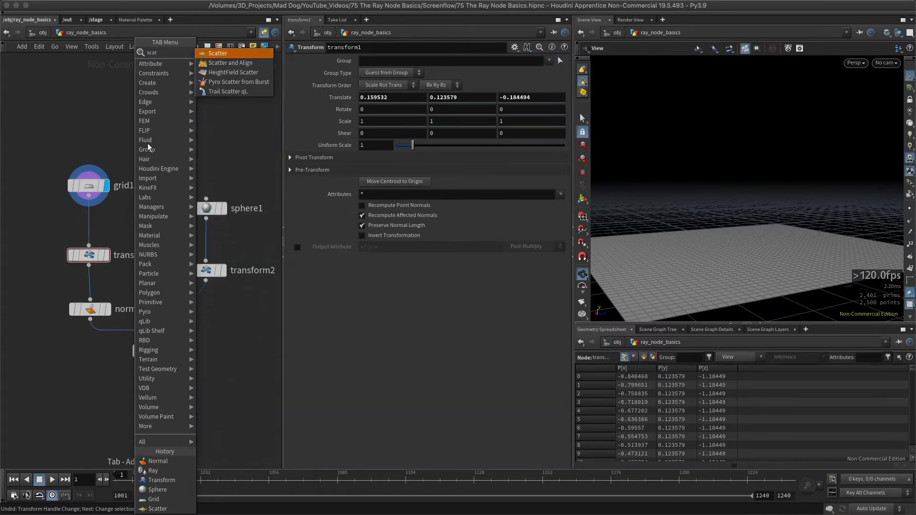
{"action": "left_click", "coordinate": [222, 53]}
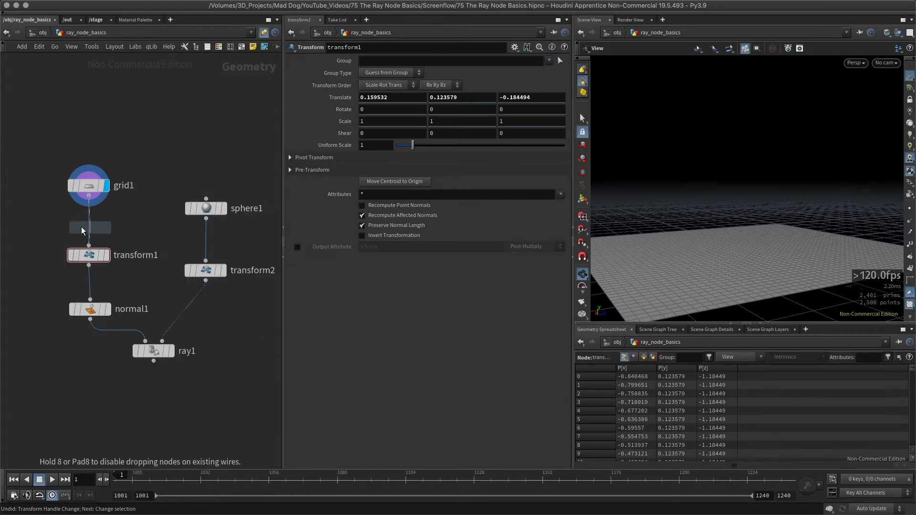
{"action": "left_click", "coordinate": [91, 225]}
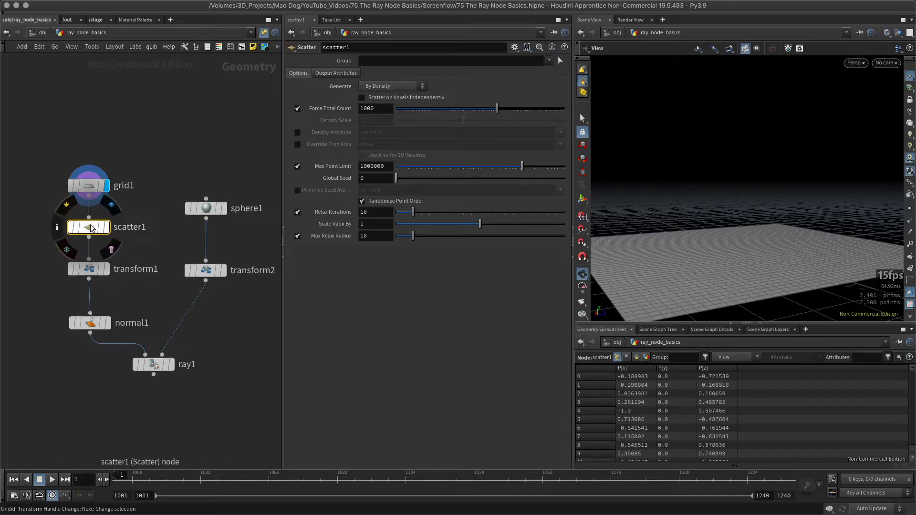
{"action": "left_click", "coordinate": [107, 228]}
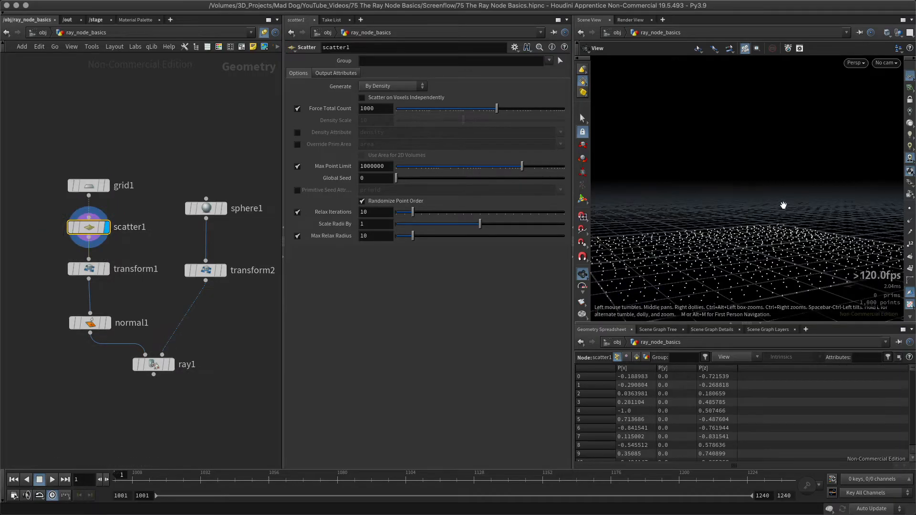
Set scatter1's Force Total Count to 400
{"action": "mouse_move", "coordinate": [759, 213]}
{"action": "left_mouse_down"}
{"action": "mouse_move", "coordinate": [742, 227]}
{"action": "mouse_move", "coordinate": [752, 221]}
{"action": "left_mouse_up"}
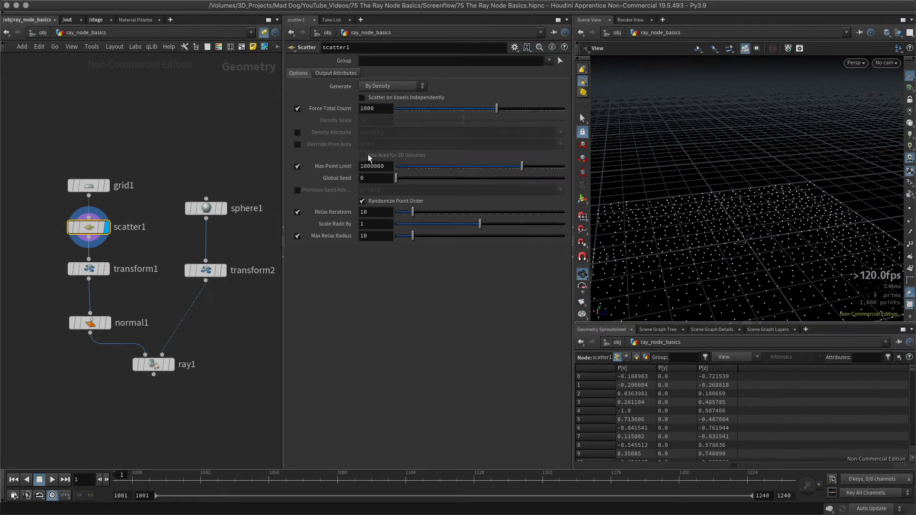
{"action": "right_click_drag", "start_coordinate": [792, 223], "coordinate": [680, 224]}
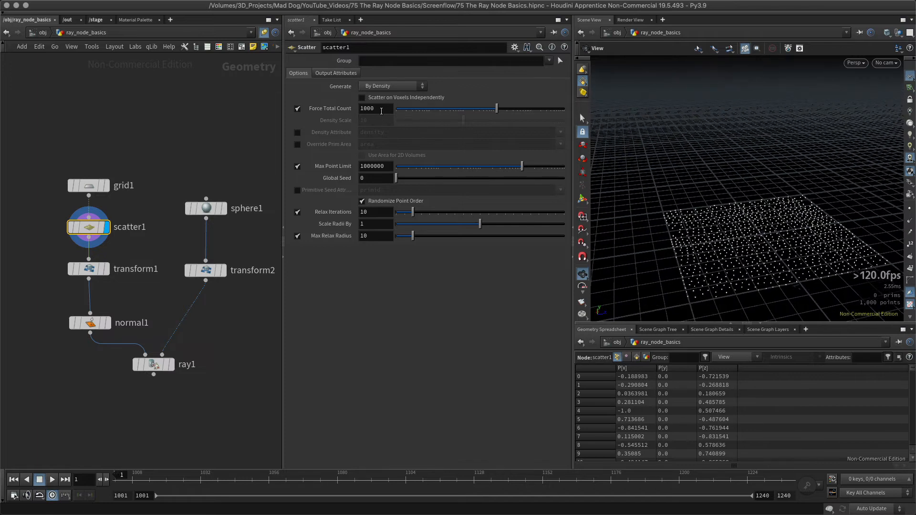
{"action": "left_click_drag", "start_coordinate": [379, 111], "coordinate": [343, 117]}
{"action": "key", "text": "Return"}
{"action": "right_click_drag", "start_coordinate": [719, 242], "coordinate": [741, 217]}
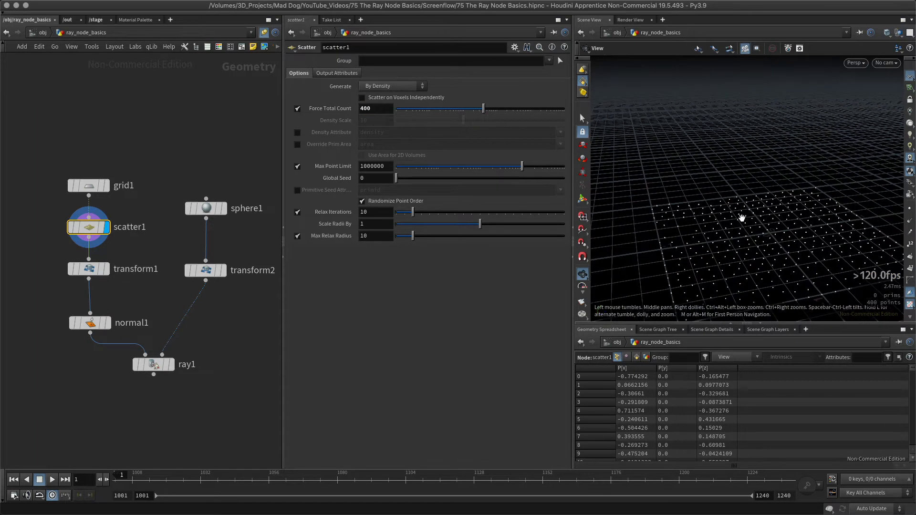
Set ray1's Method to Project Rays
{"action": "left_click", "coordinate": [139, 365]}
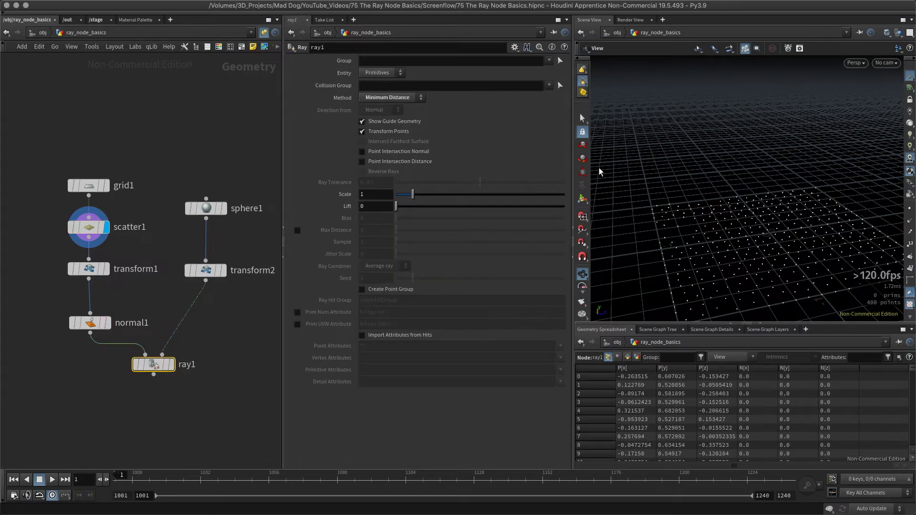
{"action": "left_click", "coordinate": [399, 98]}
{"action": "left_click", "coordinate": [380, 117]}
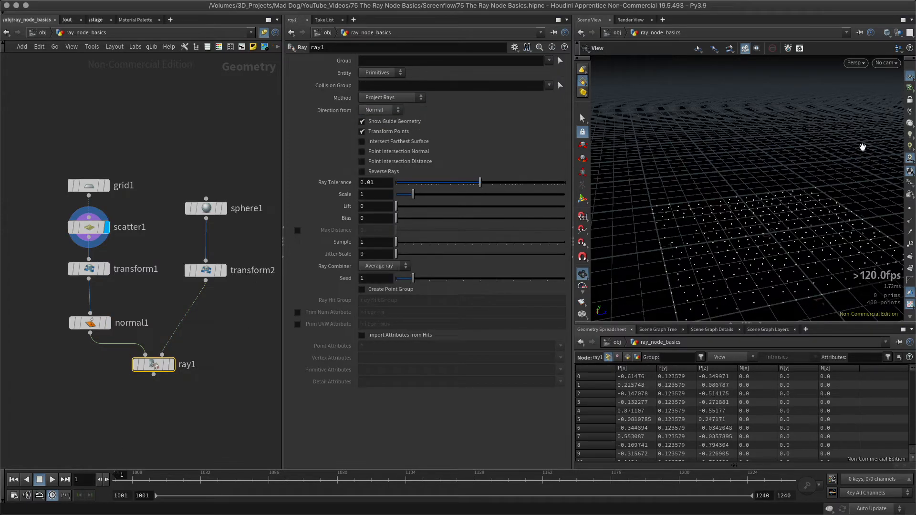
{"action": "right_click_drag", "start_coordinate": [762, 233], "coordinate": [744, 211]}
{"action": "middle_click_drag", "start_coordinate": [752, 243], "coordinate": [699, 225]}
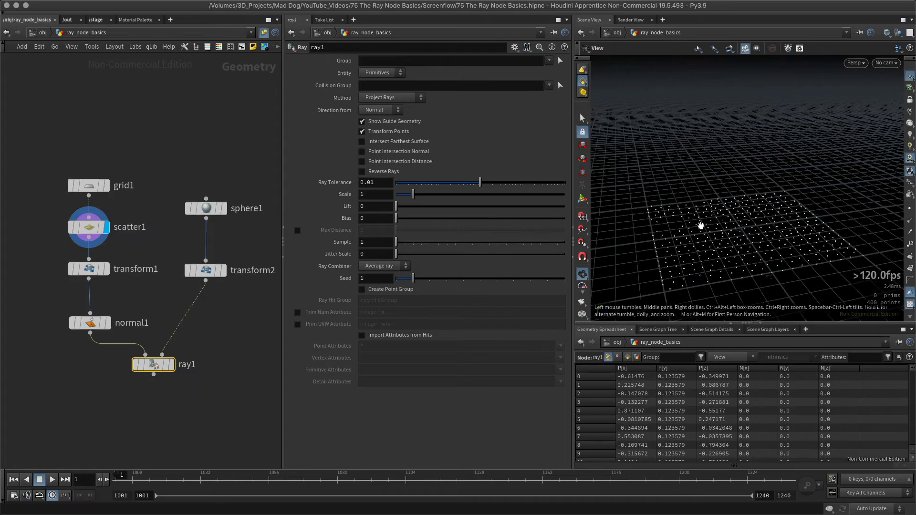
{"action": "left_click_drag", "start_coordinate": [697, 259], "coordinate": [701, 248]}
{"action": "right_click_drag", "start_coordinate": [701, 248], "coordinate": [727, 234]}
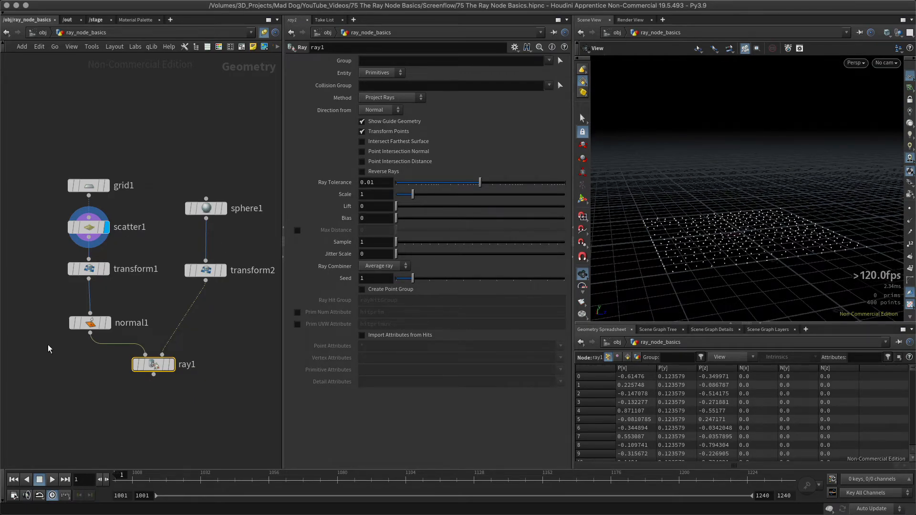
Display ray1's result and turn on point normals in the viewport to inspect the scattered points beneath the sphere
{"action": "left_click_drag", "start_coordinate": [93, 325], "coordinate": [92, 306]}
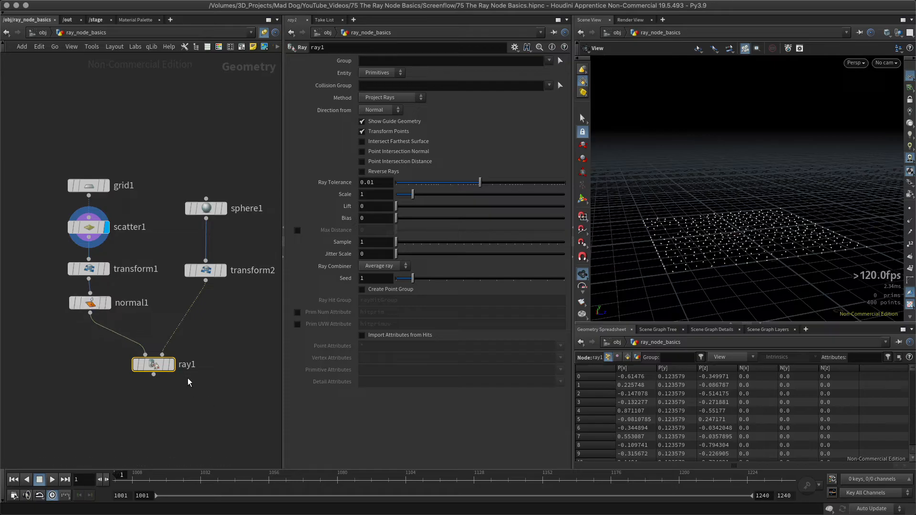
{"action": "left_click", "coordinate": [173, 364]}
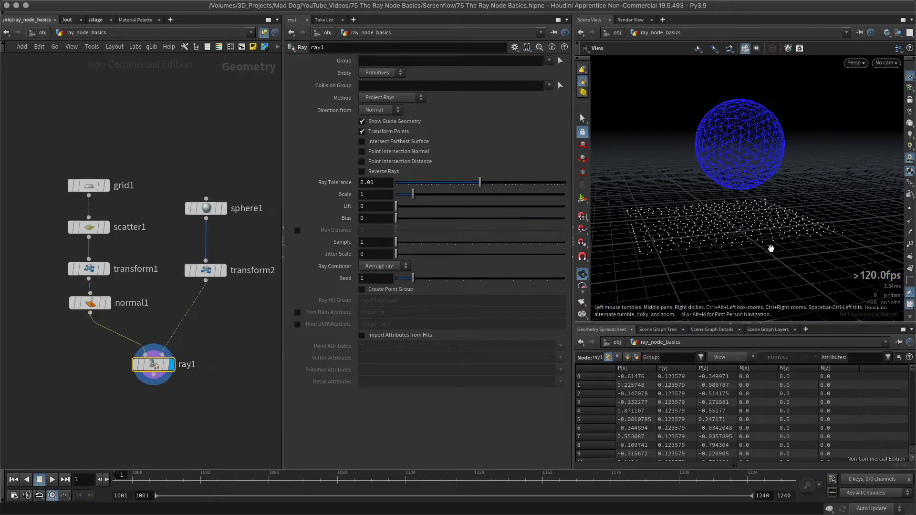
{"action": "left_click_drag", "start_coordinate": [52, 169], "coordinate": [119, 205]}
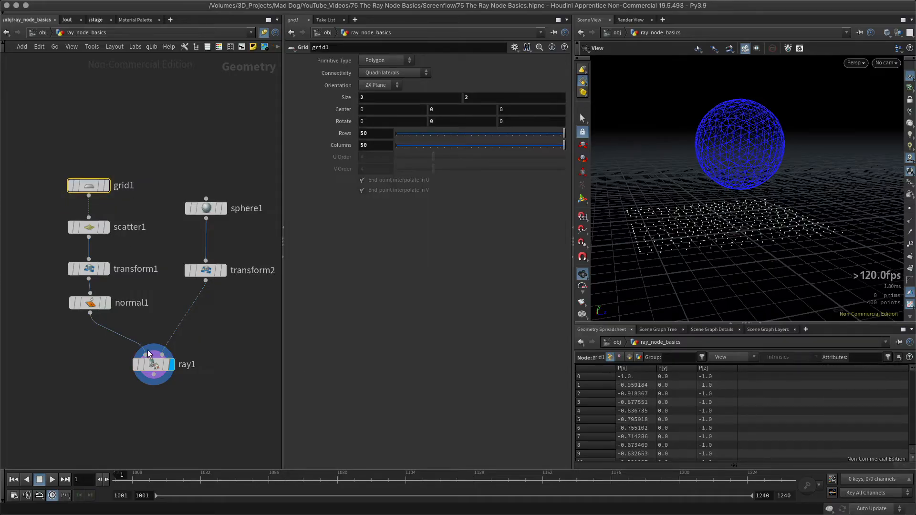
{"action": "left_click_drag", "start_coordinate": [102, 336], "coordinate": [200, 406]}
{"action": "left_click_drag", "start_coordinate": [737, 275], "coordinate": [703, 152]}
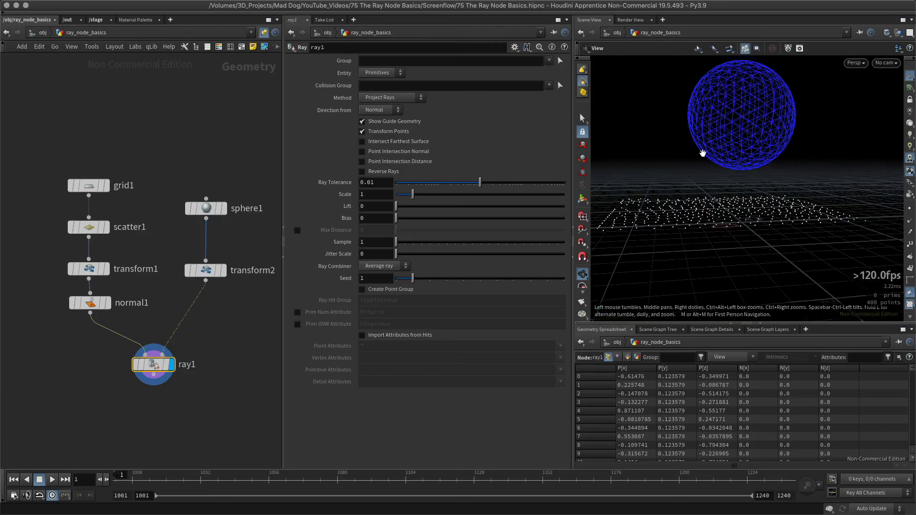
{"action": "left_click_drag", "start_coordinate": [754, 218], "coordinate": [703, 224]}
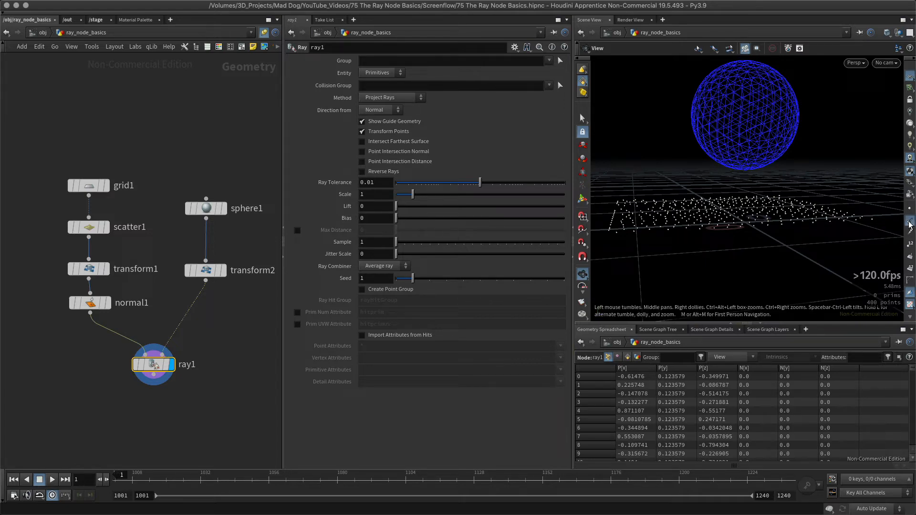
{"action": "left_click_drag", "start_coordinate": [890, 217], "coordinate": [774, 246]}
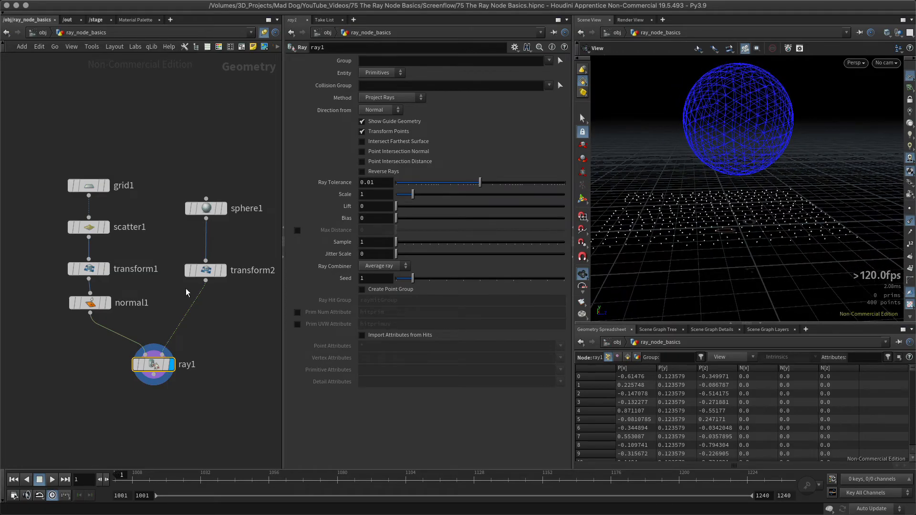
Shift the grid1, scatter1, transform1 and normal1 chain farther up from ray1 in the network
{"action": "left_click_drag", "start_coordinate": [24, 152], "coordinate": [144, 329]}
{"action": "left_click_drag", "start_coordinate": [92, 307], "coordinate": [85, 259]}
{"action": "left_click", "coordinate": [168, 133]}
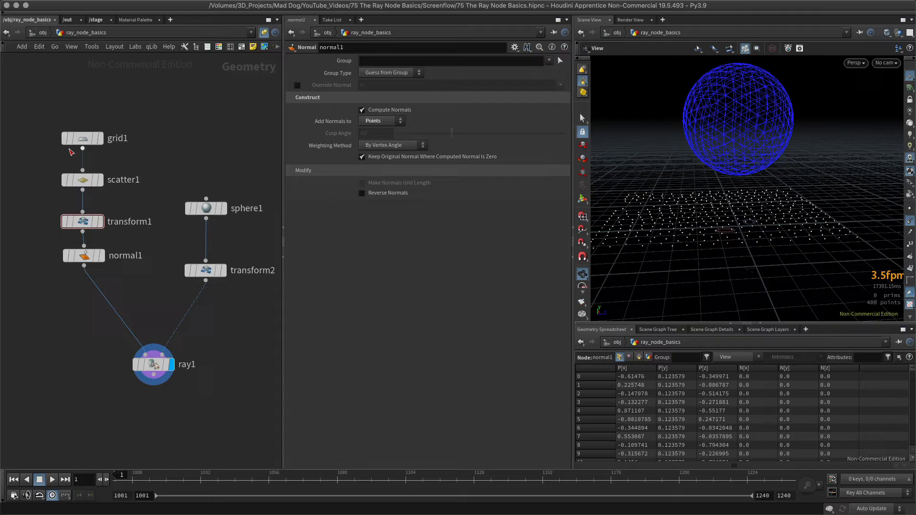
Display scatter1, transform1 and normal1 in turn to check whether the scattered points carry normals
{"action": "left_click", "coordinate": [100, 180]}
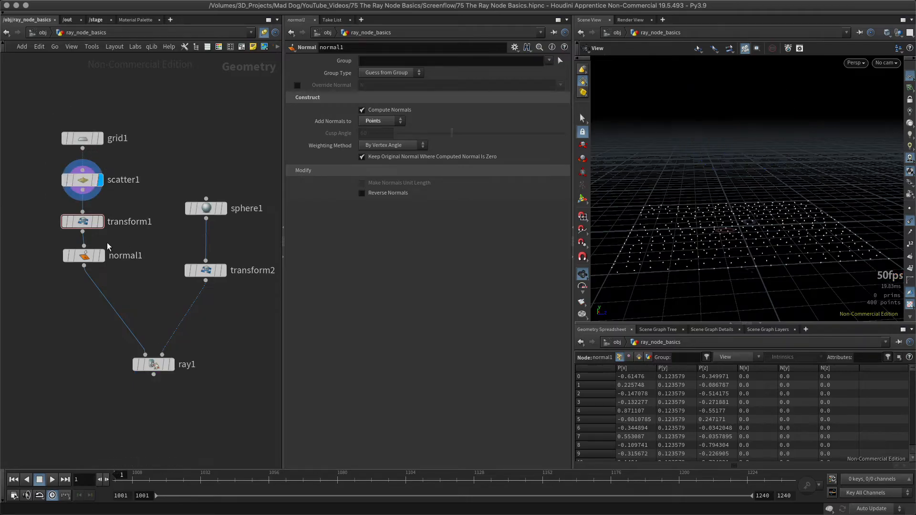
{"action": "left_click", "coordinate": [101, 222]}
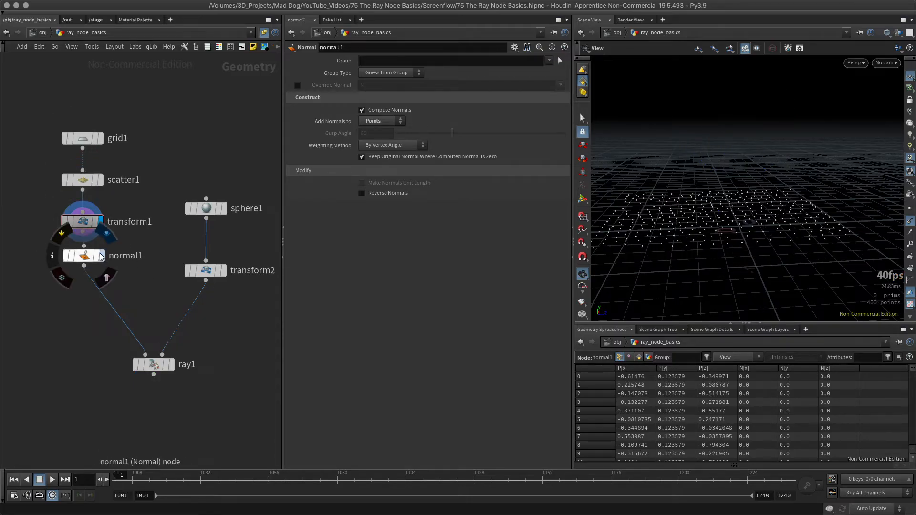
{"action": "left_click", "coordinate": [103, 257]}
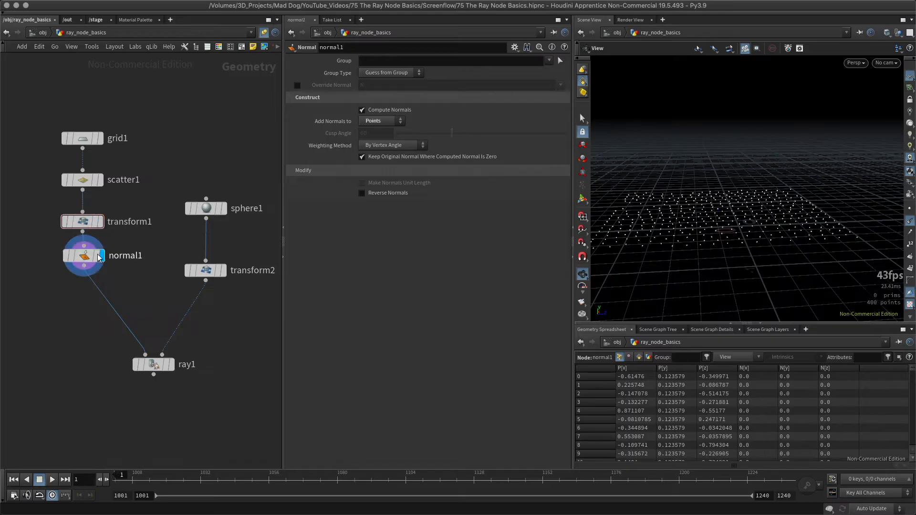
{"action": "left_click_drag", "start_coordinate": [90, 256], "coordinate": [88, 261]}
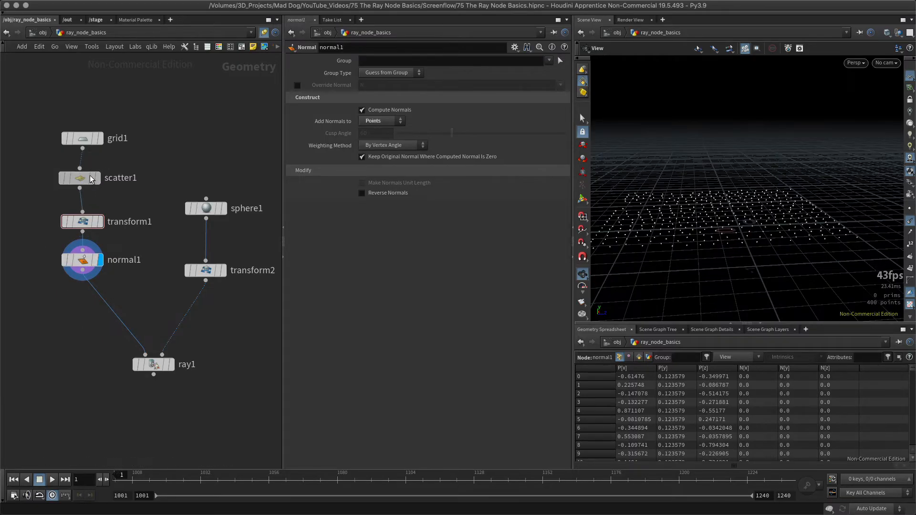
Take scatter1 out from above transform1, reinsert it between normal1 and ray1, display it, and tidy the node spacing
{"action": "left_click_drag", "start_coordinate": [89, 176], "coordinate": [35, 196]}
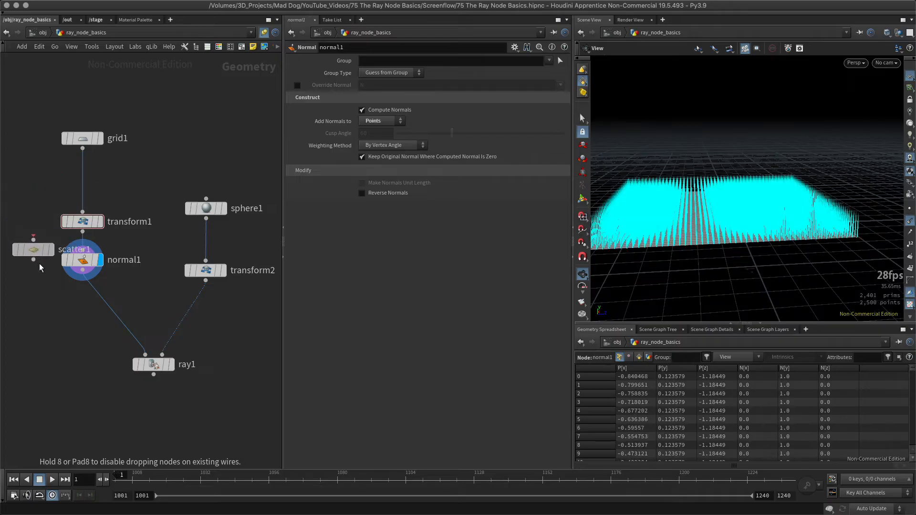
{"action": "left_click_drag", "start_coordinate": [52, 324], "coordinate": [92, 306]}
{"action": "left_click", "coordinate": [92, 306]}
{"action": "mouse_move", "coordinate": [743, 216]}
{"action": "left_mouse_down"}
{"action": "mouse_move", "coordinate": [748, 223]}
{"action": "mouse_move", "coordinate": [739, 226]}
{"action": "left_mouse_up"}
{"action": "left_click_drag", "start_coordinate": [22, 191], "coordinate": [84, 233]}
{"action": "left_click_drag", "start_coordinate": [92, 306], "coordinate": [86, 281]}
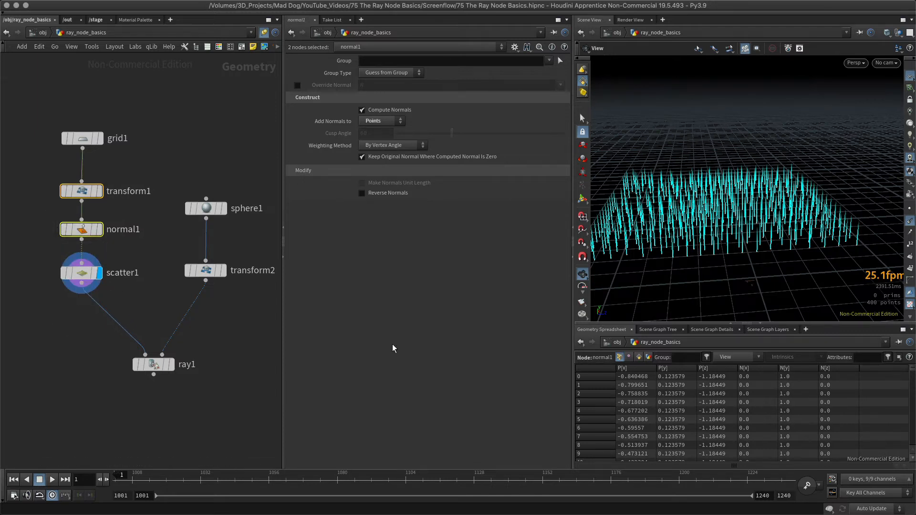
Hide the point normals and display ray1 to view how the scattered points project onto the sphere
{"action": "left_click", "coordinate": [908, 224]}
{"action": "left_click_drag", "start_coordinate": [696, 231], "coordinate": [724, 233]}
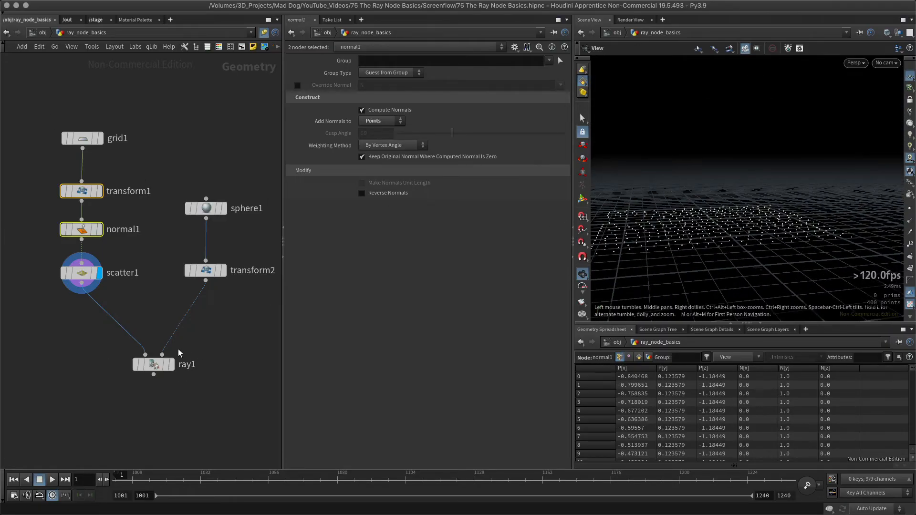
{"action": "left_click", "coordinate": [173, 365]}
{"action": "left_click_drag", "start_coordinate": [743, 229], "coordinate": [780, 176]}
{"action": "right_click_drag", "start_coordinate": [704, 218], "coordinate": [757, 211]}
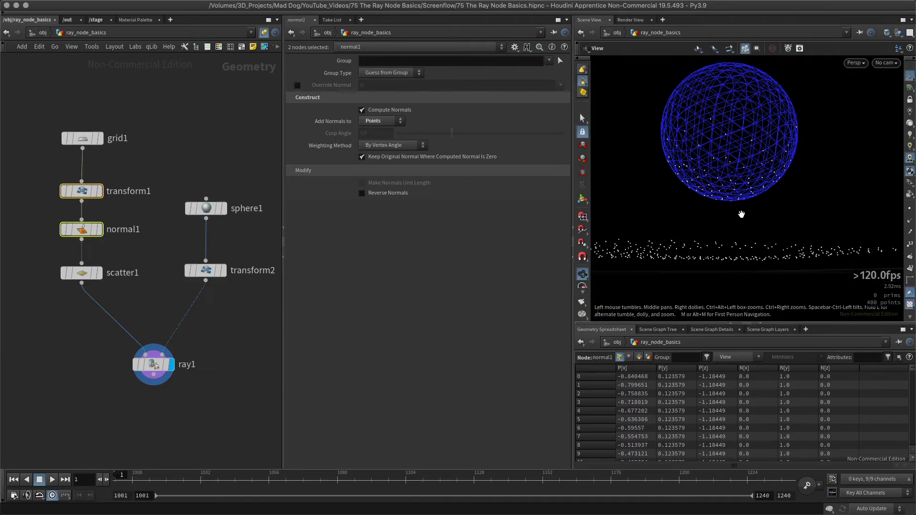
{"action": "mouse_move", "coordinate": [741, 214]}
{"action": "left_mouse_down"}
{"action": "mouse_move", "coordinate": [709, 237]}
{"action": "mouse_move", "coordinate": [739, 234]}
{"action": "mouse_move", "coordinate": [756, 193]}
{"action": "mouse_move", "coordinate": [724, 211]}
{"action": "left_mouse_up"}
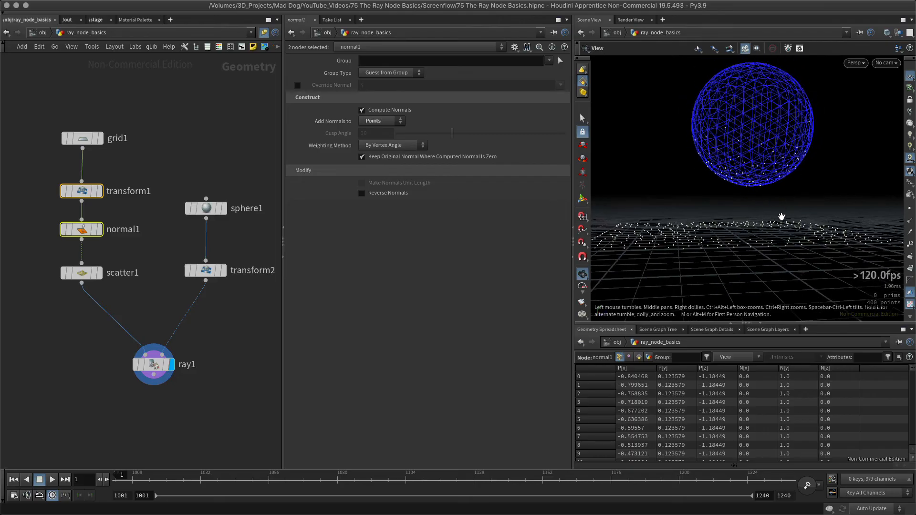
{"action": "left_click_drag", "start_coordinate": [781, 217], "coordinate": [660, 215]}
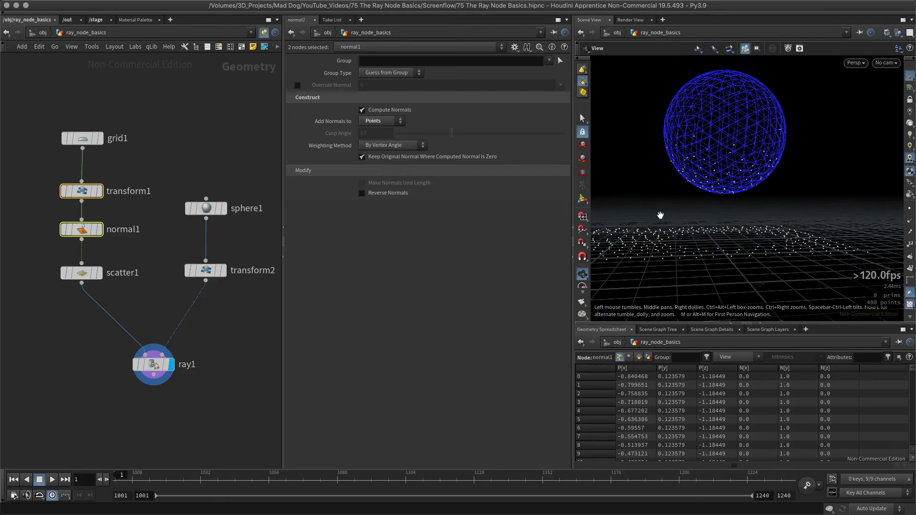
Set ray1's Method to Minimum Distance for the scattered points
{"action": "left_click", "coordinate": [157, 366]}
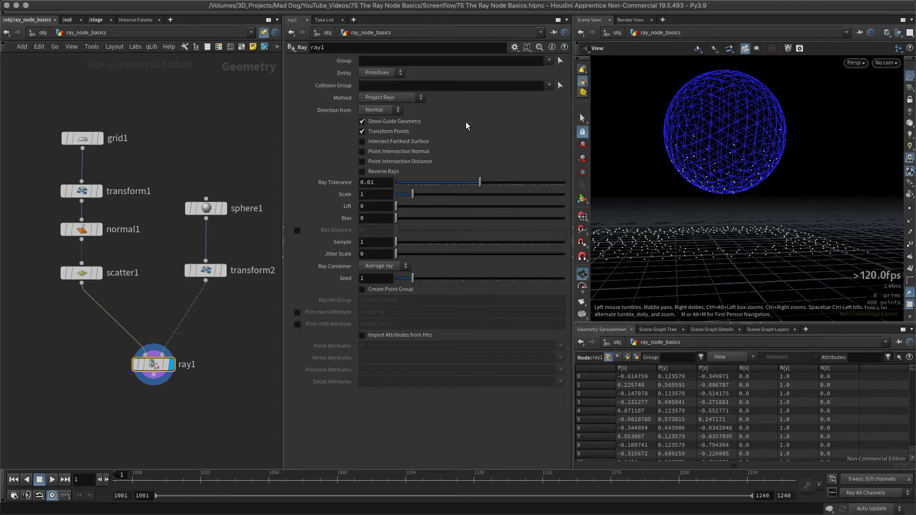
{"action": "left_click", "coordinate": [394, 99]}
{"action": "left_click", "coordinate": [394, 109]}
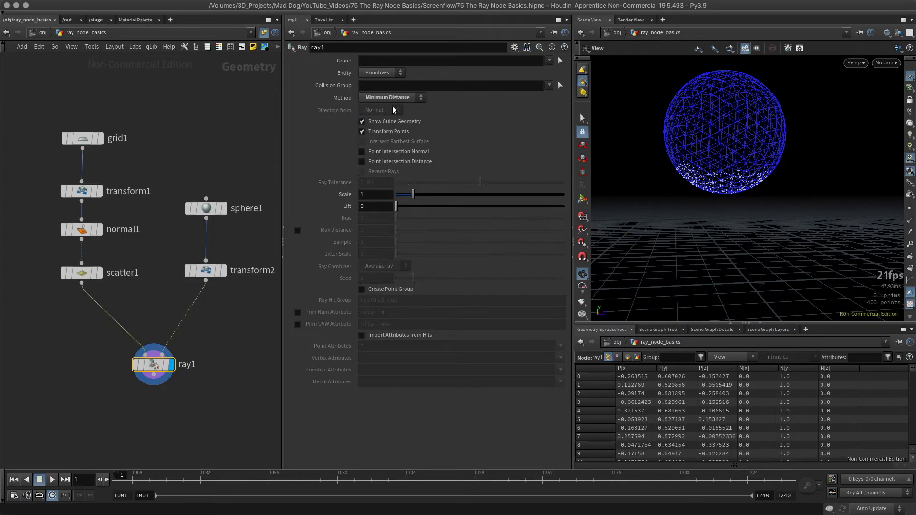
Move transform1's grid vertically below the sphere, undo the last handle change, and leave Translate Y at about 0.075
{"action": "left_click_drag", "start_coordinate": [764, 199], "coordinate": [848, 100]}
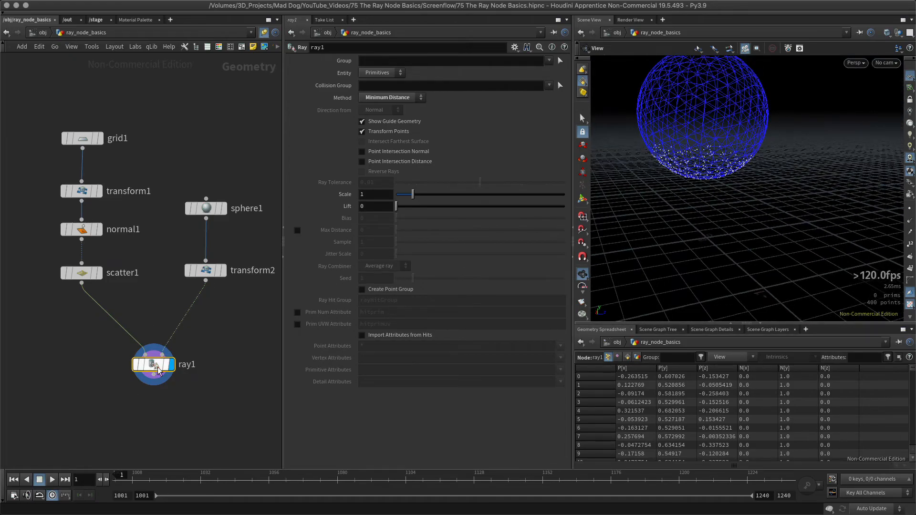
{"action": "left_click", "coordinate": [82, 191]}
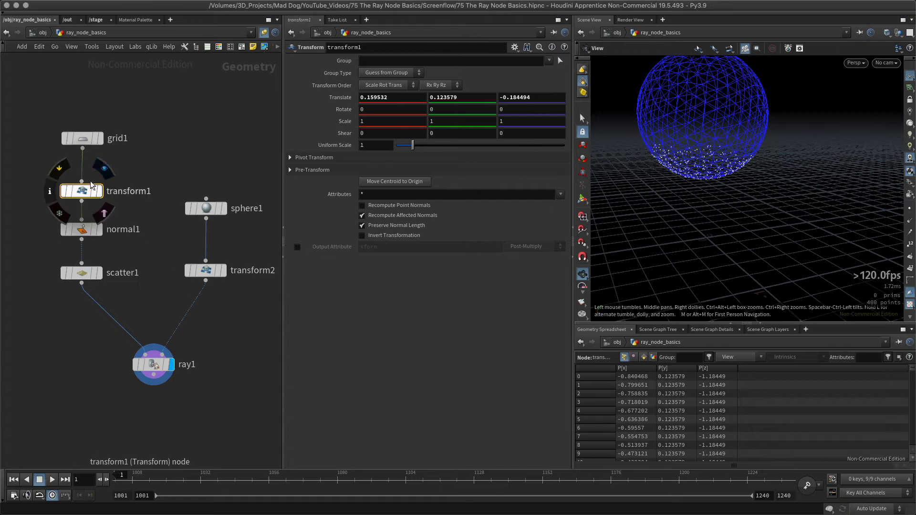
{"action": "key", "text": "Return"}
{"action": "left_click_drag", "start_coordinate": [752, 197], "coordinate": [689, 164]}
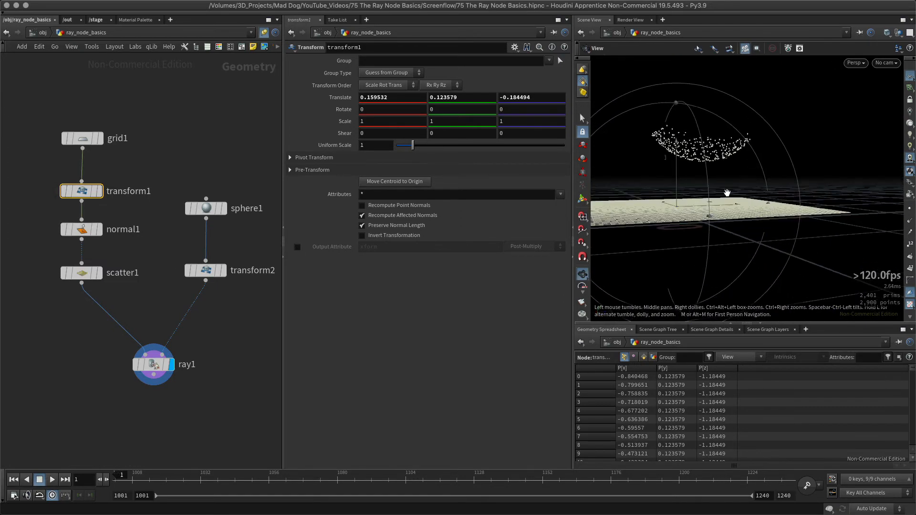
{"action": "key", "text": "Return"}
{"action": "left_click_drag", "start_coordinate": [749, 145], "coordinate": [682, 182]}
{"action": "key", "text": "super+z"}
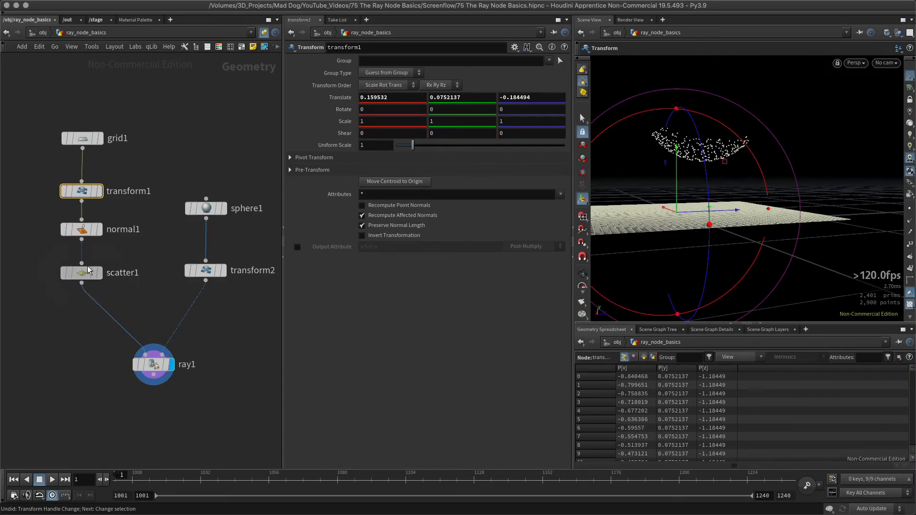
Set scatter1's Force Total Count to 1170 and select ray1 to view the denser points on the sphere
{"action": "left_click", "coordinate": [82, 272]}
{"action": "mouse_move", "coordinate": [483, 109]}
{"action": "left_mouse_down"}
{"action": "mouse_move", "coordinate": [522, 108]}
{"action": "mouse_move", "coordinate": [499, 108]}
{"action": "left_mouse_up"}
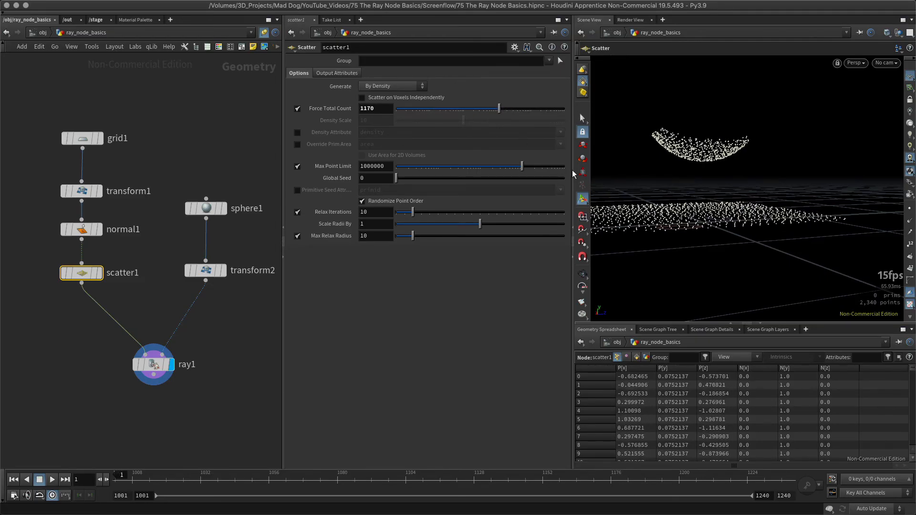
{"action": "left_click", "coordinate": [159, 378]}
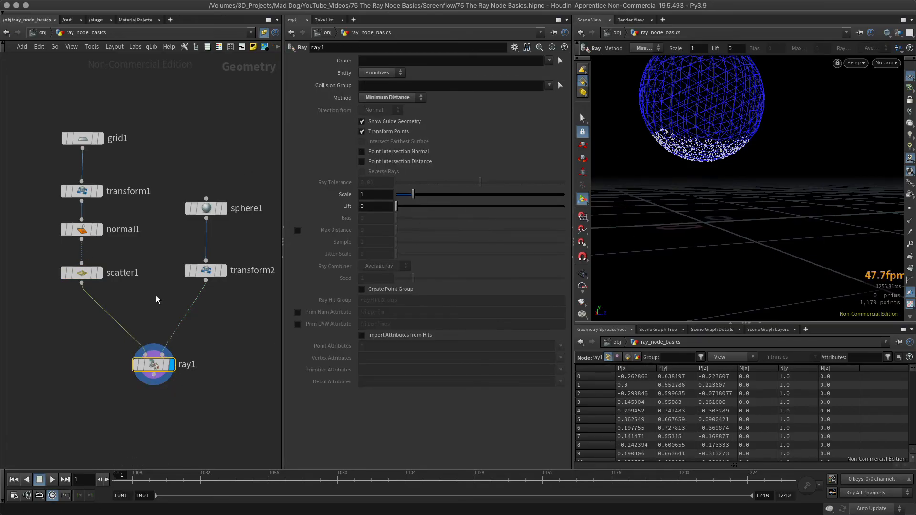
Lower transform1's grid further below the sphere, to a Translate Y of about -0.0008
{"action": "left_click", "coordinate": [82, 191]}
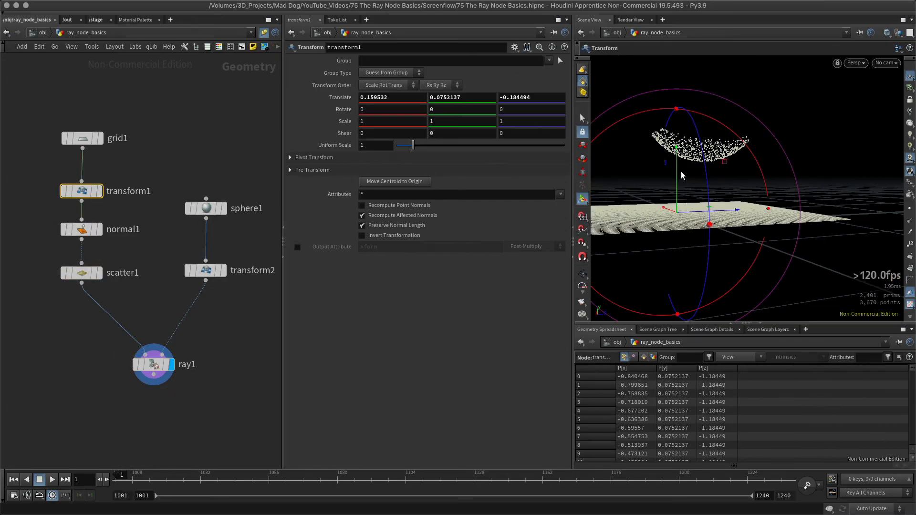
{"action": "mouse_move", "coordinate": [680, 170]}
{"action": "left_mouse_down"}
{"action": "mouse_move", "coordinate": [677, 35]}
{"action": "mouse_move", "coordinate": [657, 172]}
{"action": "mouse_move", "coordinate": [678, 50]}
{"action": "mouse_move", "coordinate": [659, 173]}
{"action": "mouse_move", "coordinate": [675, 181]}
{"action": "mouse_move", "coordinate": [685, 39]}
{"action": "mouse_move", "coordinate": [682, 183]}
{"action": "mouse_move", "coordinate": [694, 102]}
{"action": "mouse_move", "coordinate": [692, 48]}
{"action": "mouse_move", "coordinate": [687, 186]}
{"action": "left_mouse_up"}
{"action": "key", "text": "Escape"}
{"action": "right_click_drag", "start_coordinate": [838, 122], "coordinate": [792, 127], "text": "alt"}
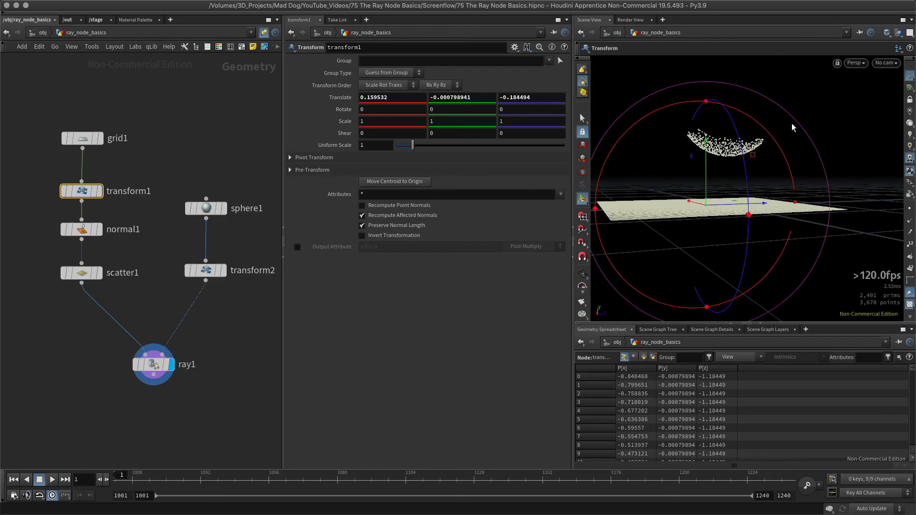
{"action": "left_click_drag", "start_coordinate": [860, 128], "coordinate": [904, 112], "text": "alt"}
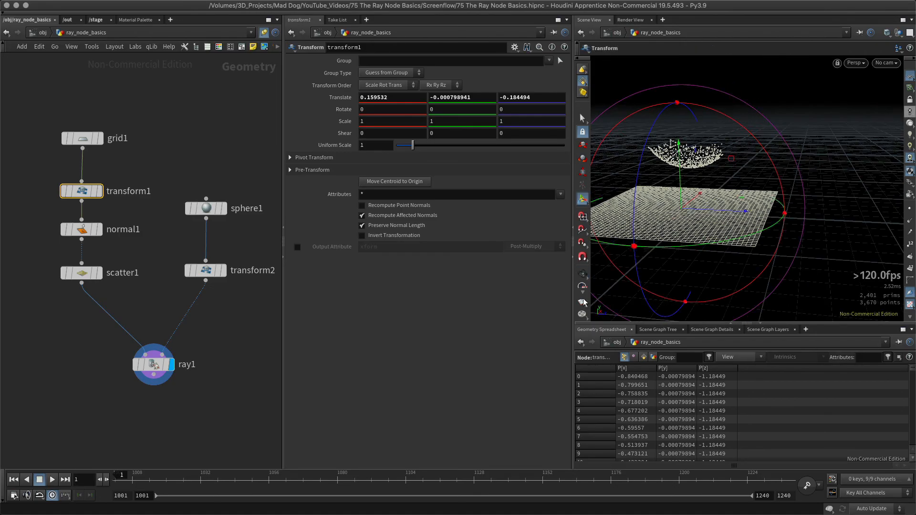